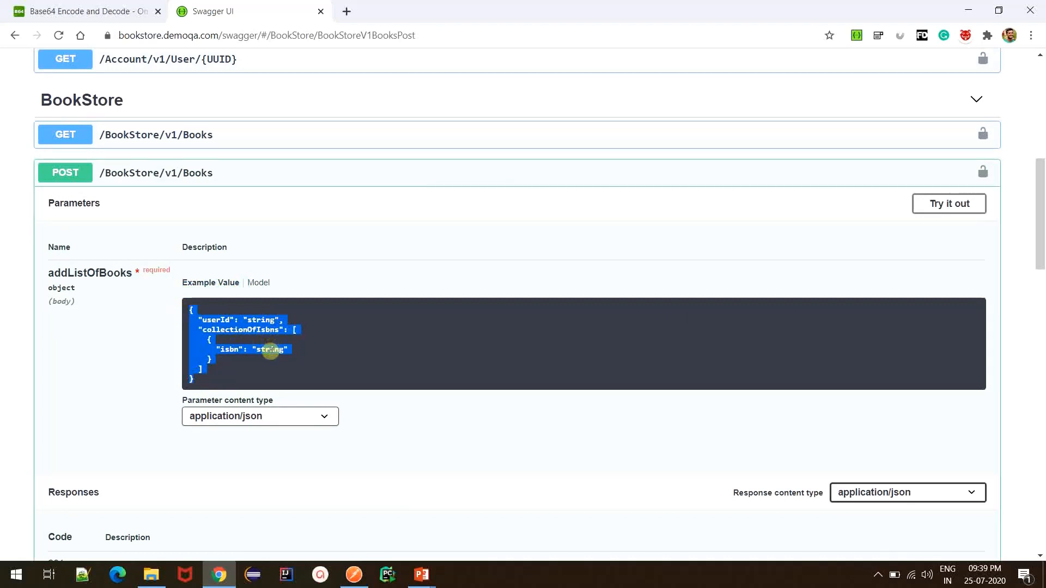
Examine the addListOfBooks example request body of the POST /BookStore/v1/Books endpoint
{"action": "double_click", "coordinate": [271, 349]}
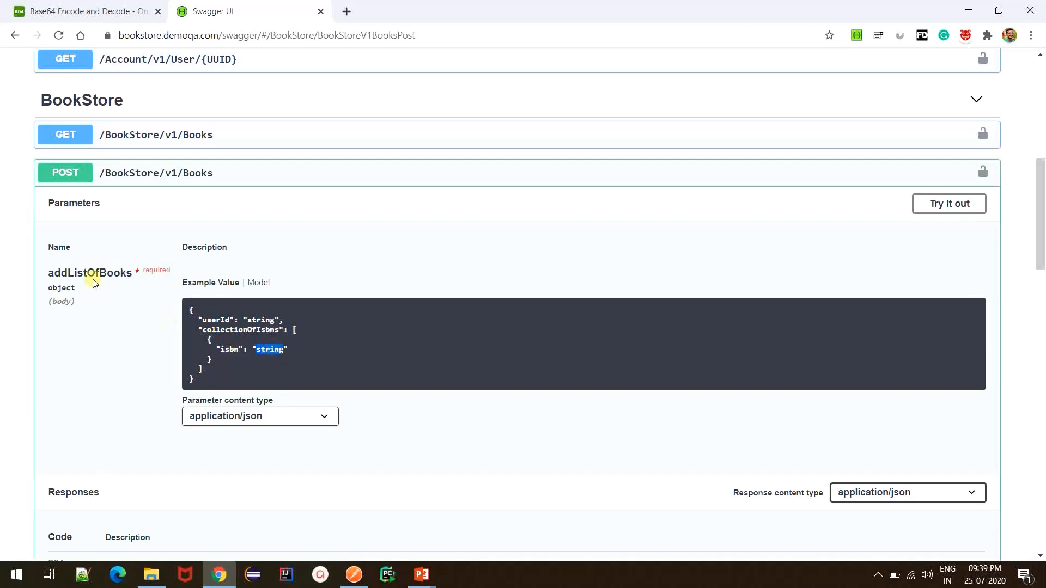
{"action": "scroll", "coordinate": [103, 294], "scroll_direction": "down", "scroll_amount": 1}
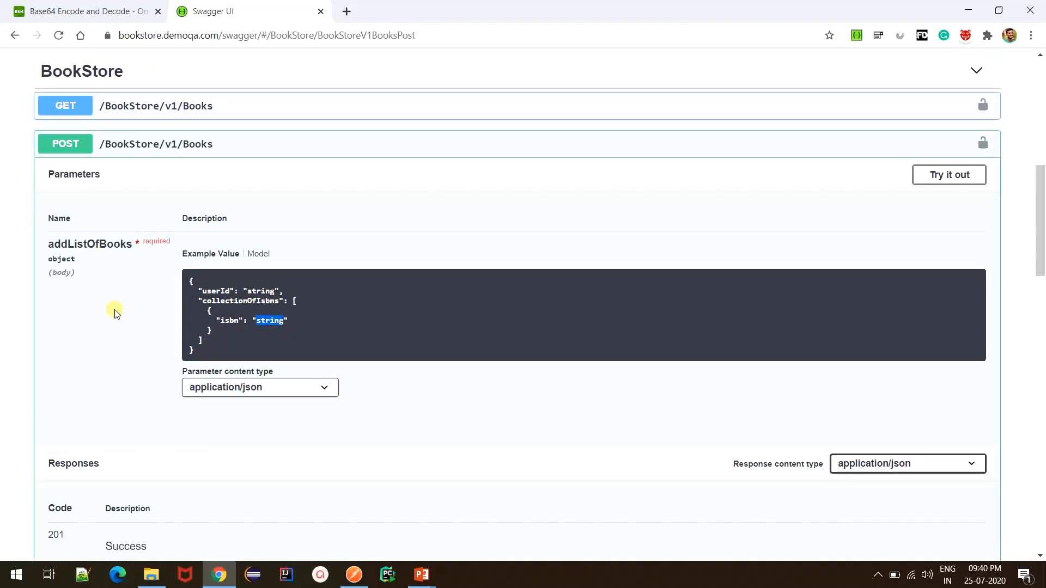
{"action": "left_click", "coordinate": [243, 347]}
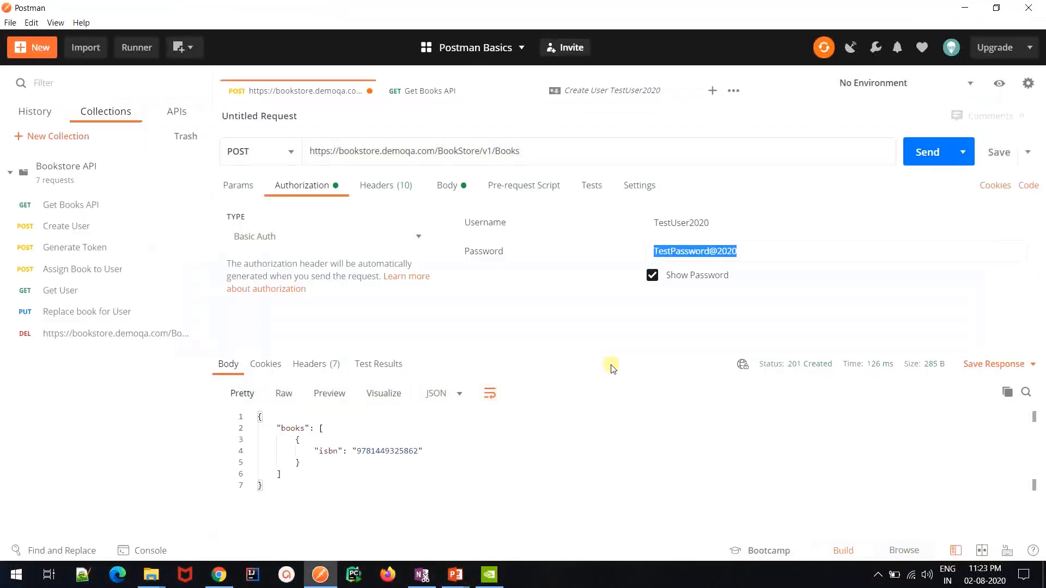
{"action": "key", "text": "alt+Tab"}
{"action": "key", "text": "alt+Tab"}
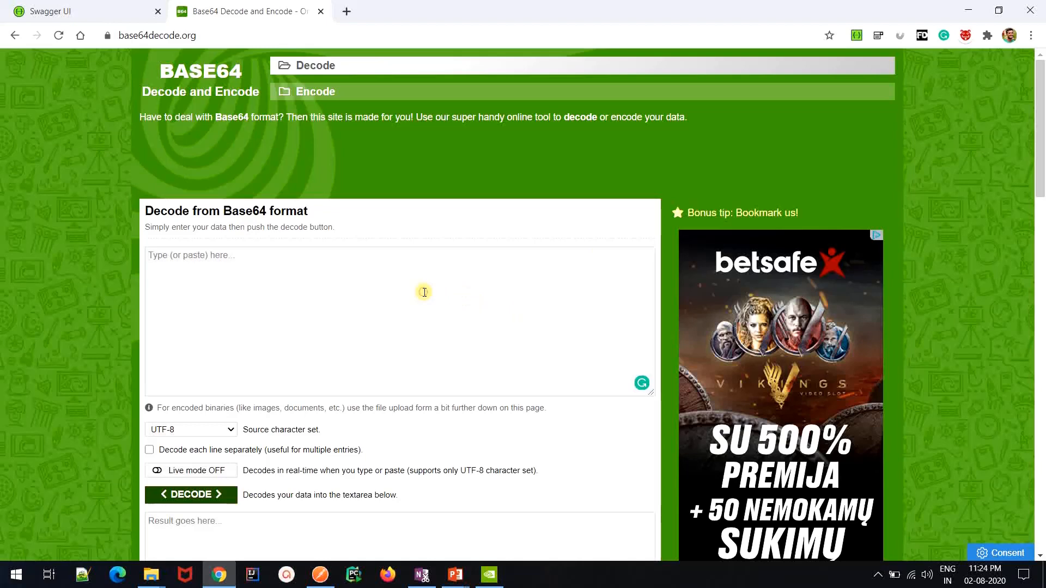
{"action": "left_click", "coordinate": [425, 293]}
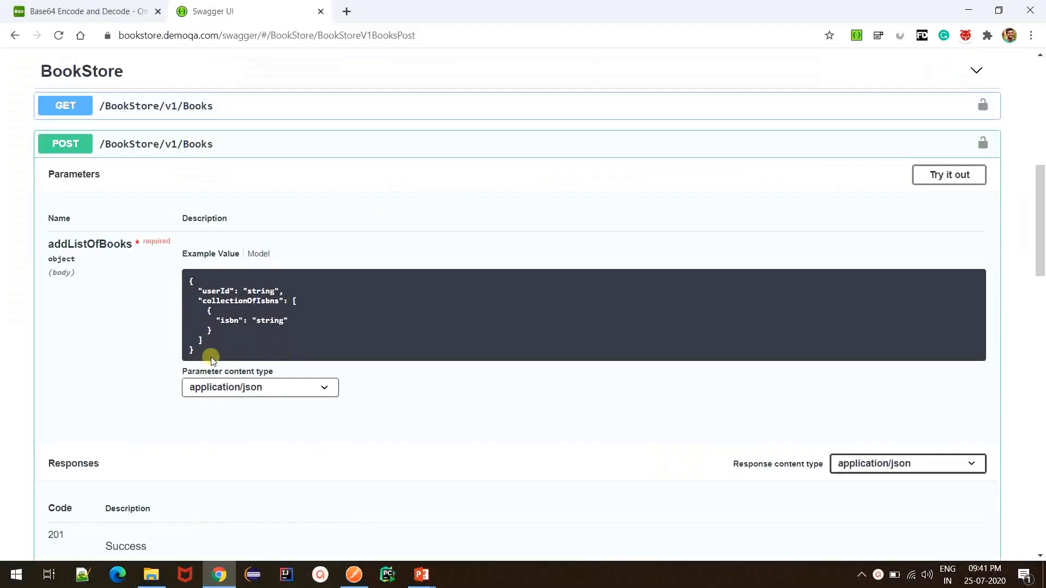
Copy the addListOfBooks example body, switch to Postman and create a new request using the POST method
{"action": "mouse_move", "coordinate": [201, 353]}
{"action": "left_mouse_down"}
{"action": "mouse_move", "coordinate": [181, 279]}
{"action": "mouse_move", "coordinate": [203, 364]}
{"action": "left_mouse_up"}
{"action": "key", "text": "alt+Tab"}
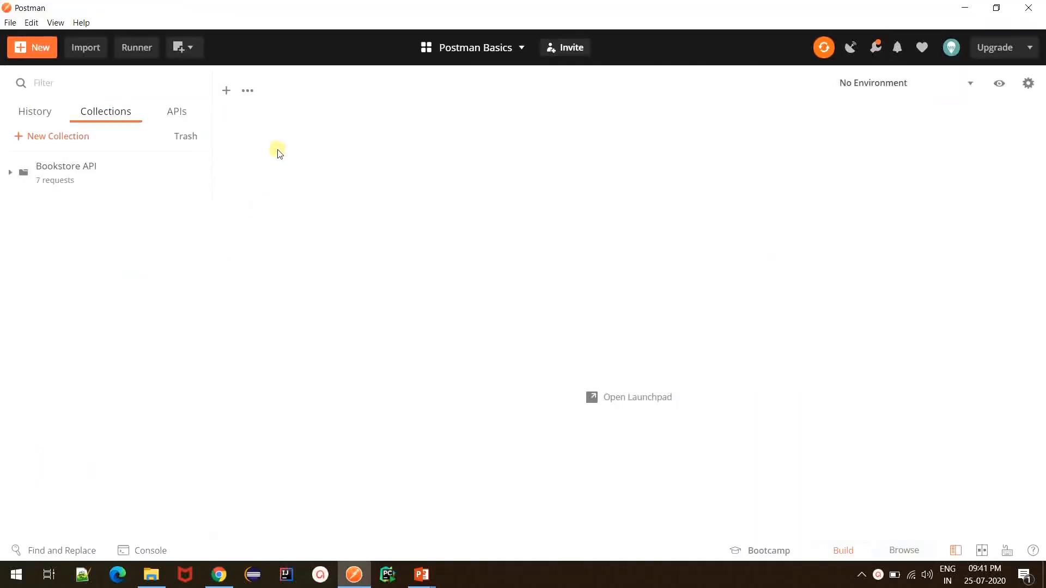
{"action": "left_click", "coordinate": [227, 91]}
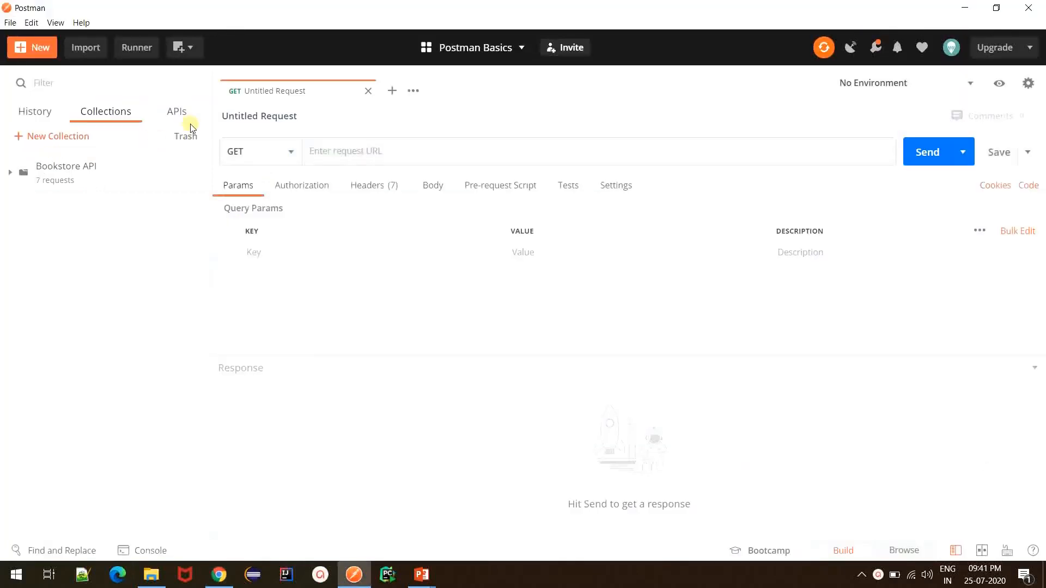
{"action": "left_click", "coordinate": [270, 153]}
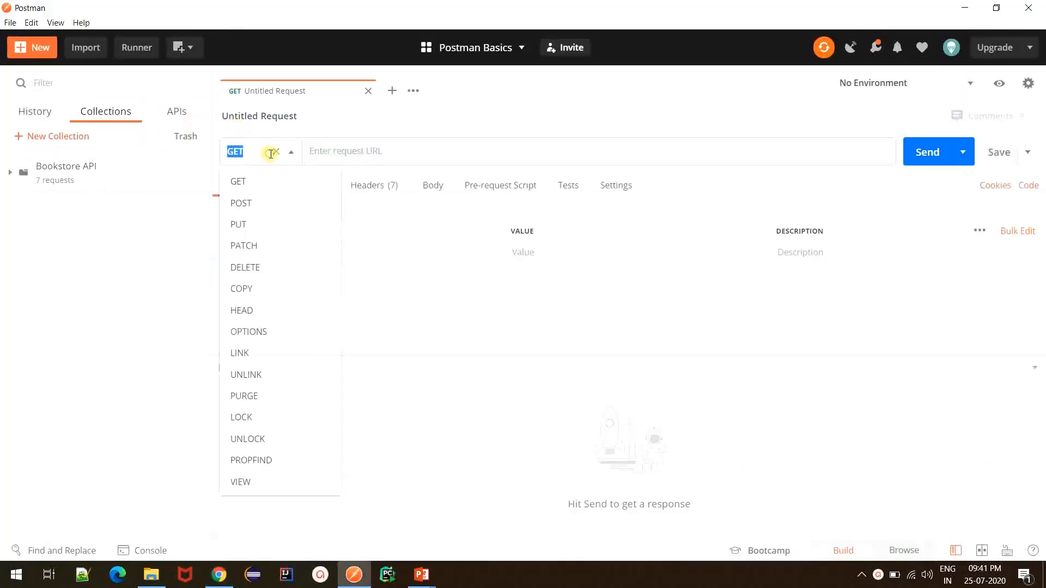
{"action": "left_click", "coordinate": [267, 203]}
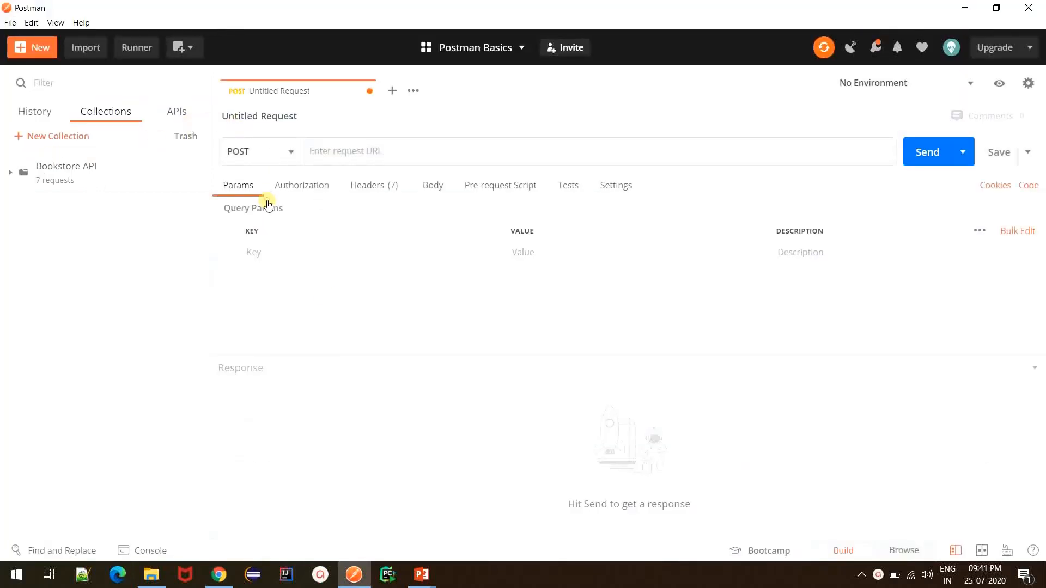
Set the request body to raw JSON and paste the copied example containing userId and collectionOfIsbns
{"action": "left_click", "coordinate": [440, 191]}
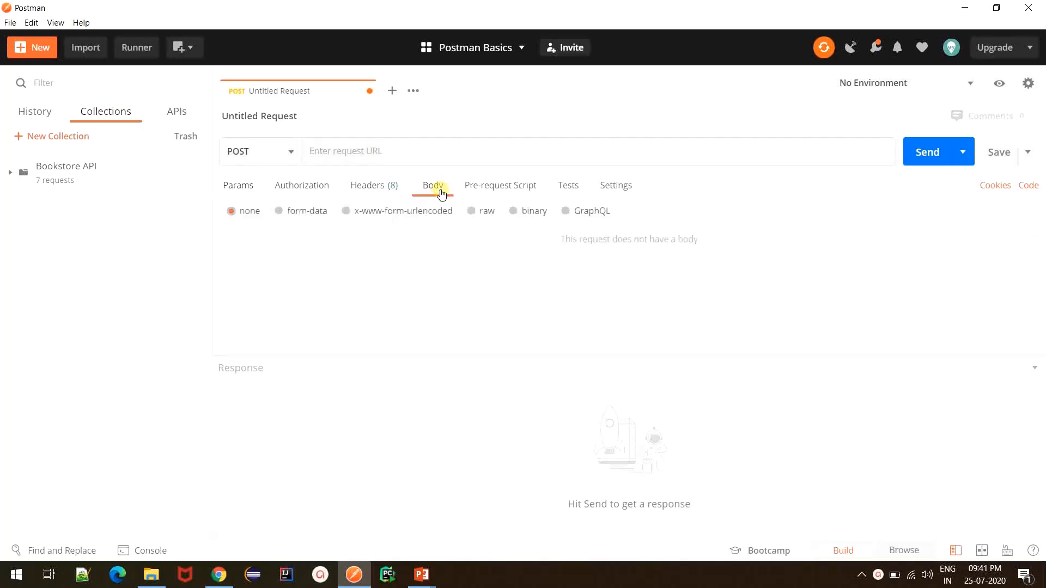
{"action": "left_click", "coordinate": [472, 213]}
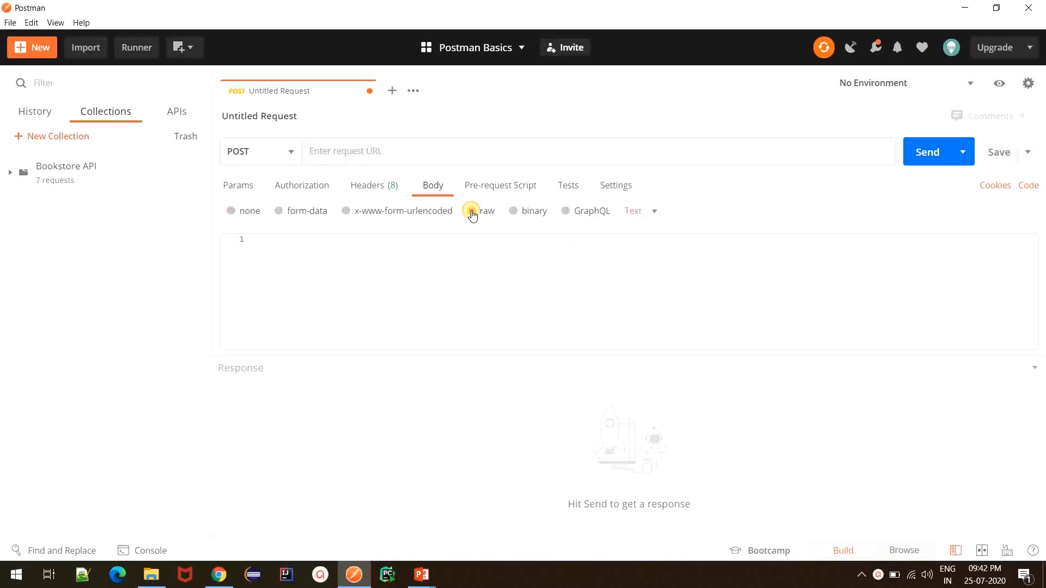
{"action": "left_click", "coordinate": [654, 211]}
{"action": "left_click", "coordinate": [645, 280]}
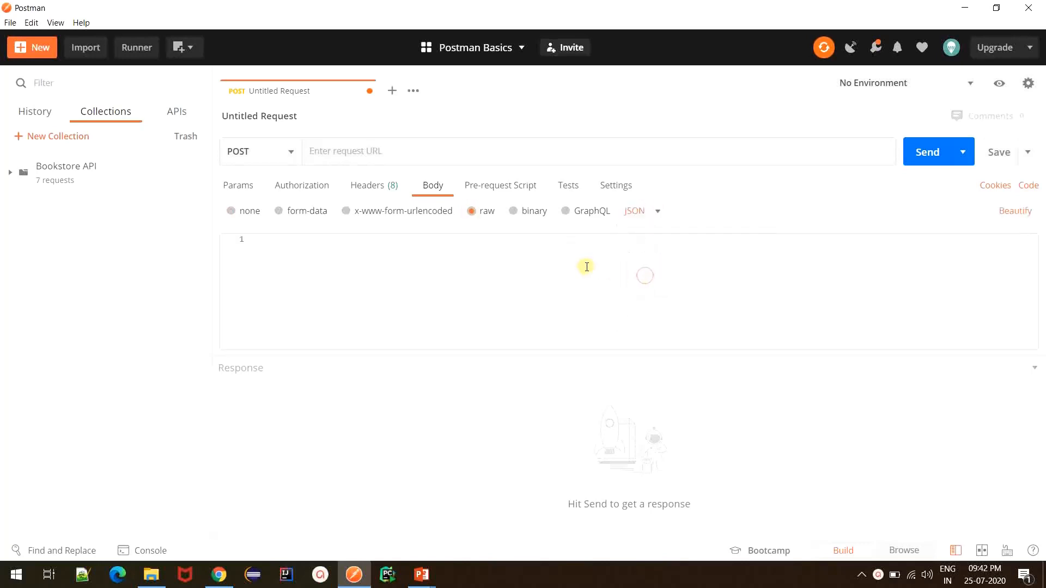
{"action": "type", "text": "{   \"userId\": \"string\",   \"collectionOfIsbns\": [     {       \"isbn\": \"string\"     }   ] }"}
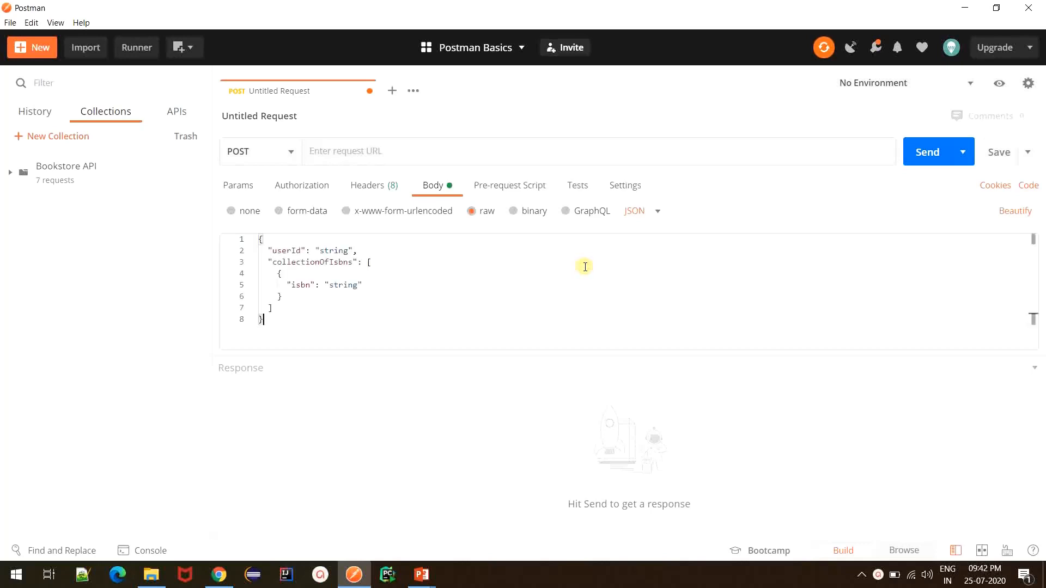
{"action": "double_click", "coordinate": [335, 250]}
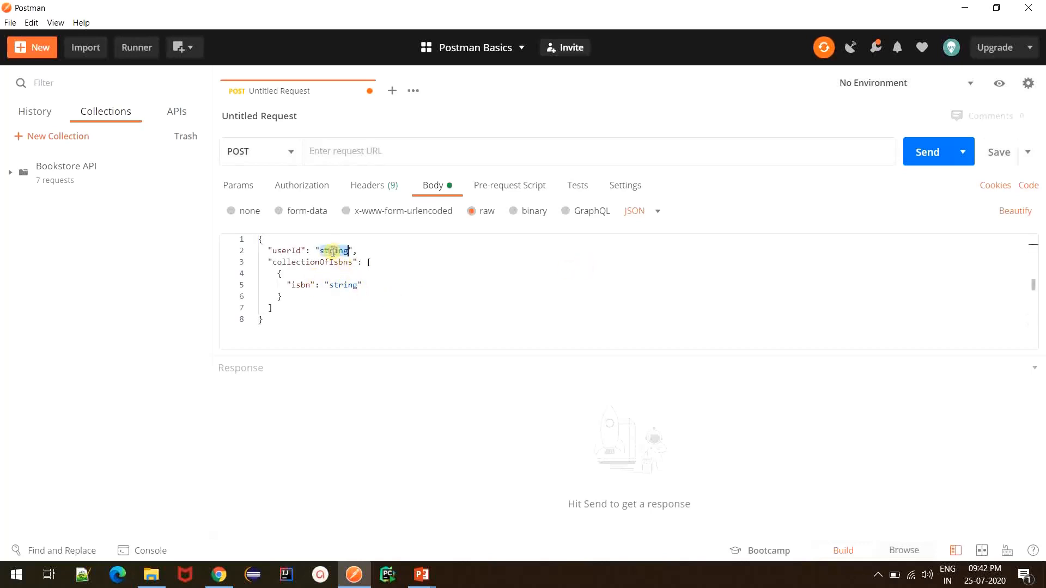
{"action": "double_click", "coordinate": [346, 284]}
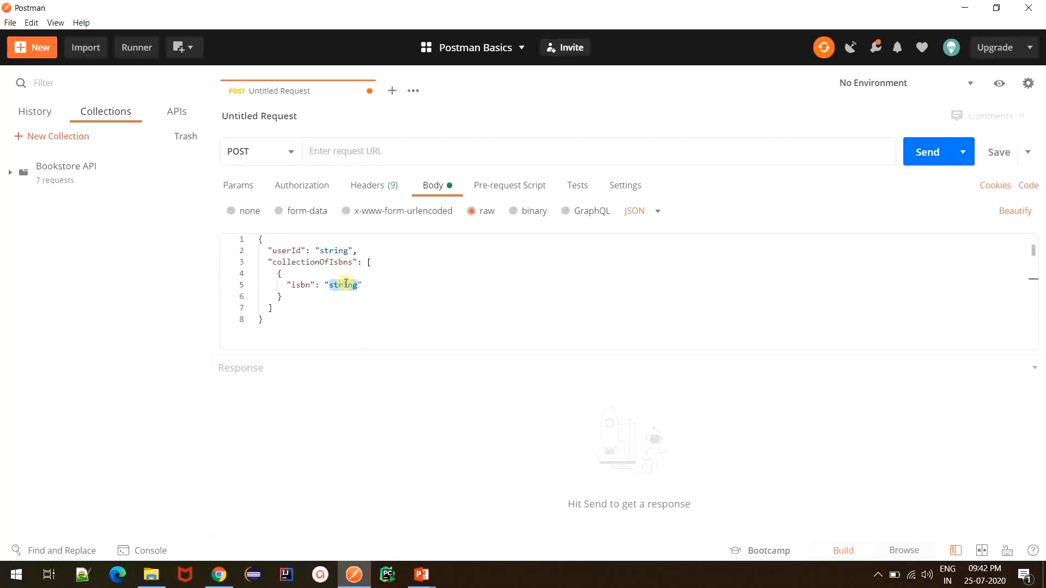
{"action": "key", "text": "alt+Tab"}
{"action": "left_click_drag", "start_coordinate": [229, 155], "coordinate": [98, 148]}
{"action": "key", "text": "alt+Tab"}
{"action": "left_click", "coordinate": [349, 147]}
{"action": "type", "text": "book"}
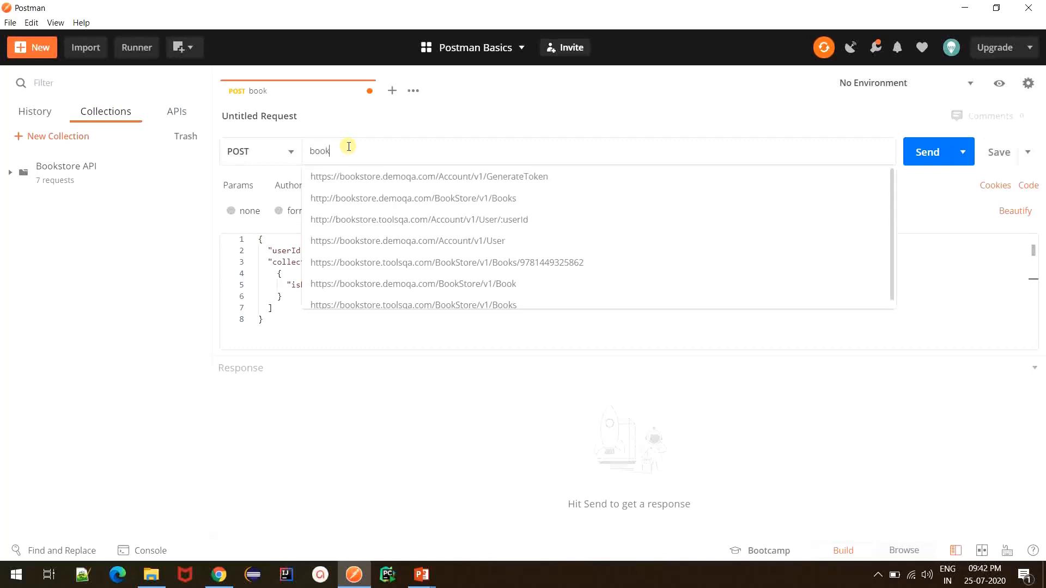
{"action": "left_click", "coordinate": [382, 202]}
{"action": "left_click_drag", "start_coordinate": [429, 153], "coordinate": [535, 145]}
{"action": "left_click", "coordinate": [537, 148]}
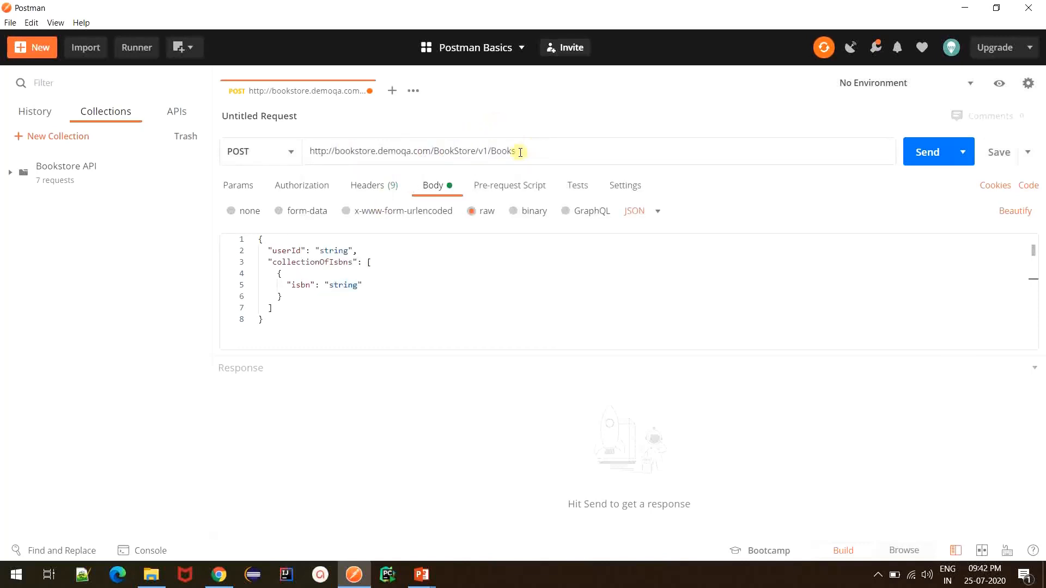
{"action": "key", "text": "ctrl+a"}
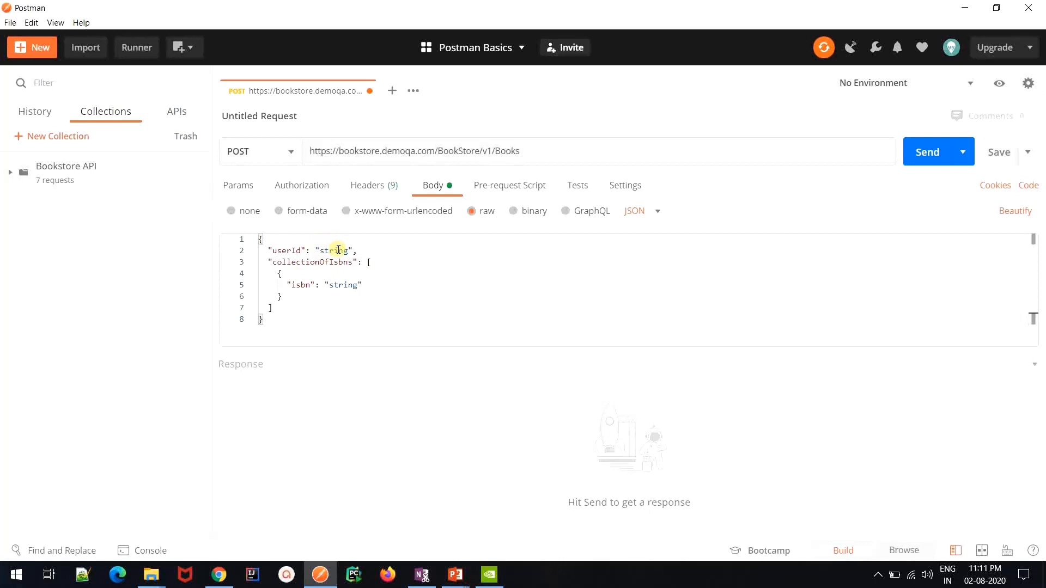
Open the saved example of the Create User request in the Bookstore API collection and copy the userID from its response
{"action": "left_click", "coordinate": [70, 185]}
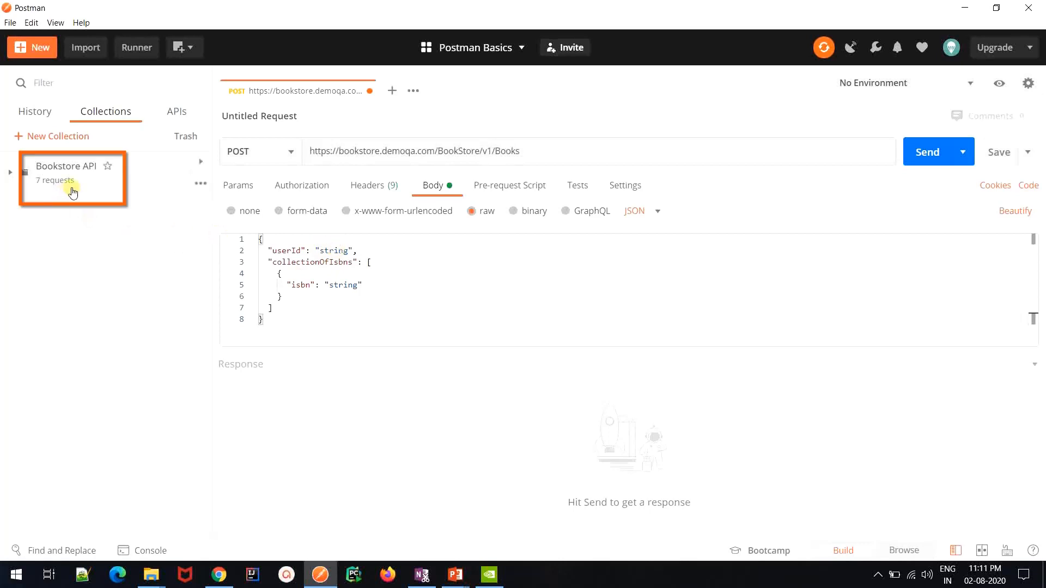
{"action": "left_click", "coordinate": [77, 219]}
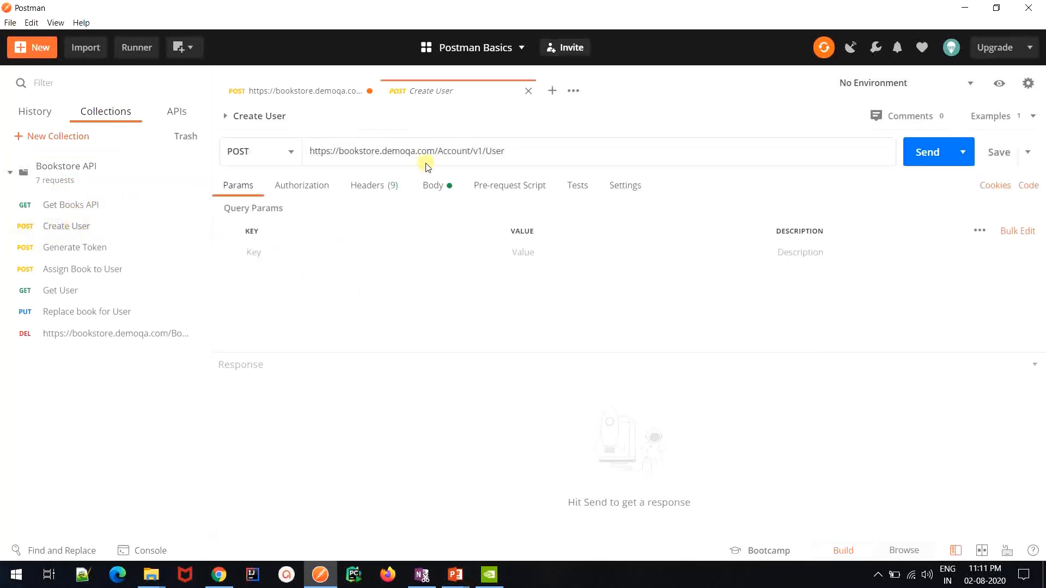
{"action": "left_click", "coordinate": [428, 185]}
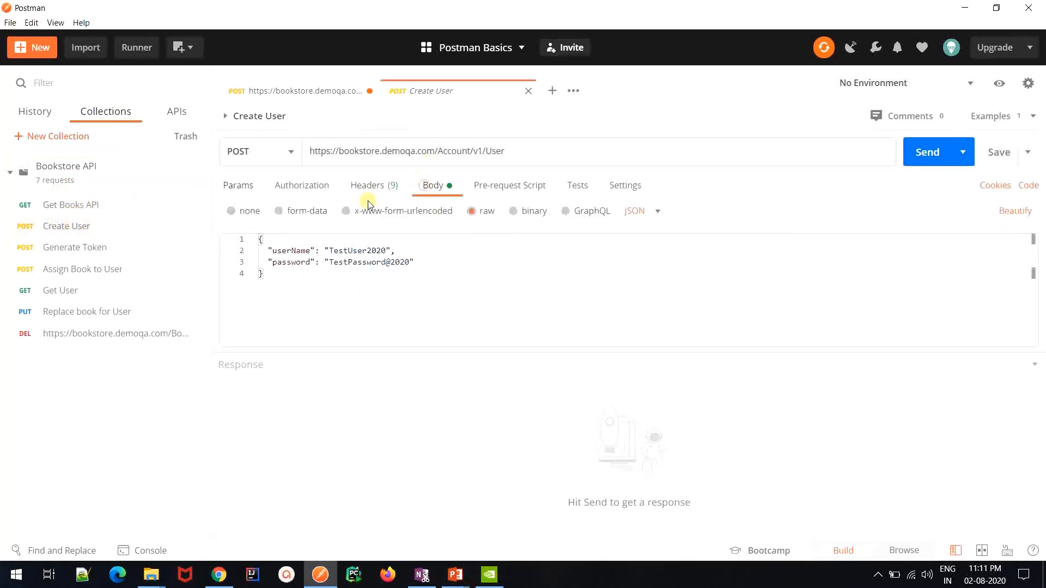
{"action": "double_click", "coordinate": [347, 250]}
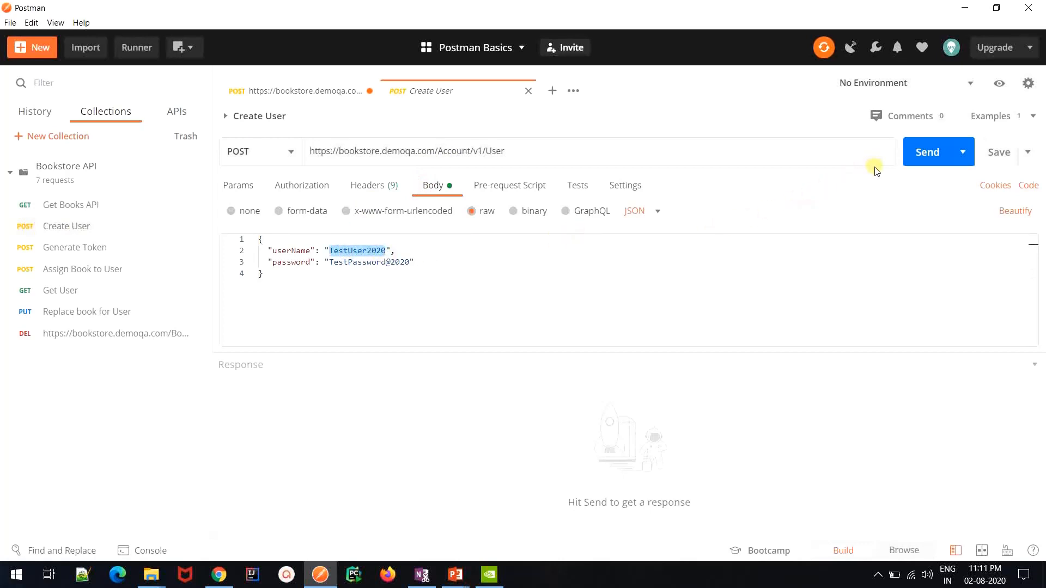
{"action": "left_click", "coordinate": [1008, 117]}
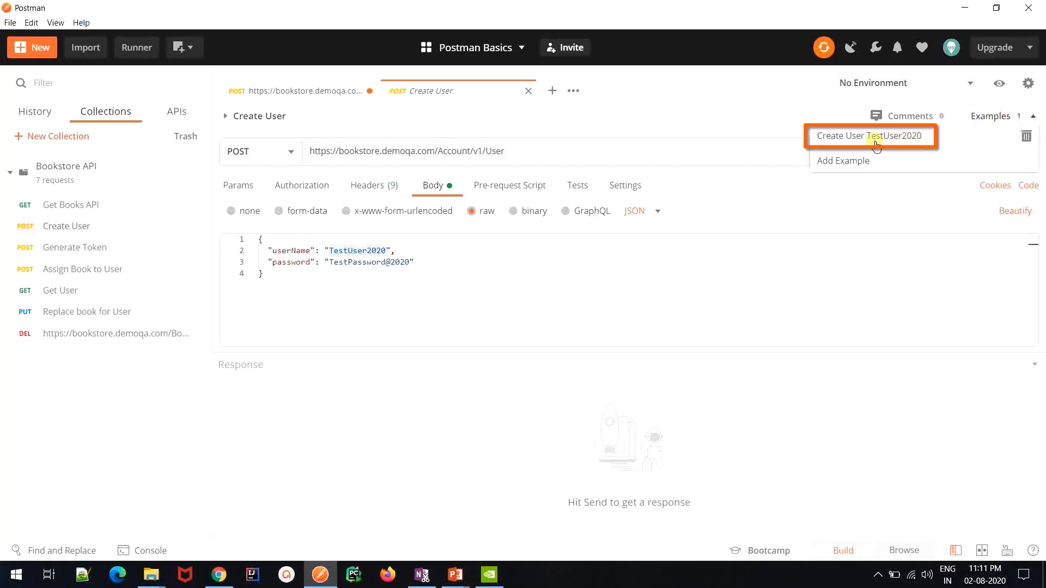
{"action": "left_click", "coordinate": [911, 140]}
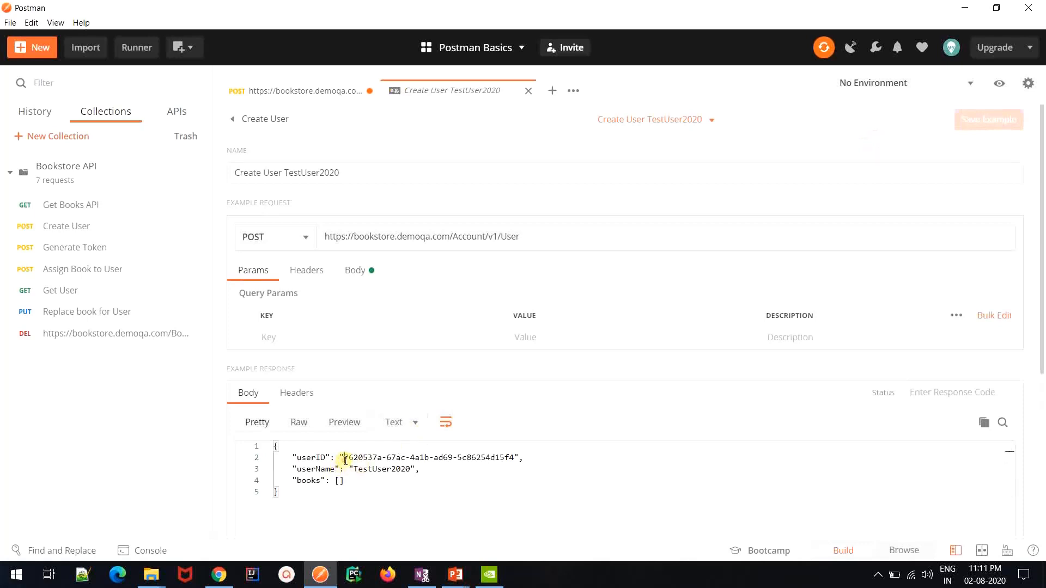
{"action": "left_click_drag", "start_coordinate": [342, 457], "coordinate": [515, 459]}
{"action": "key", "text": "ctrl+c"}
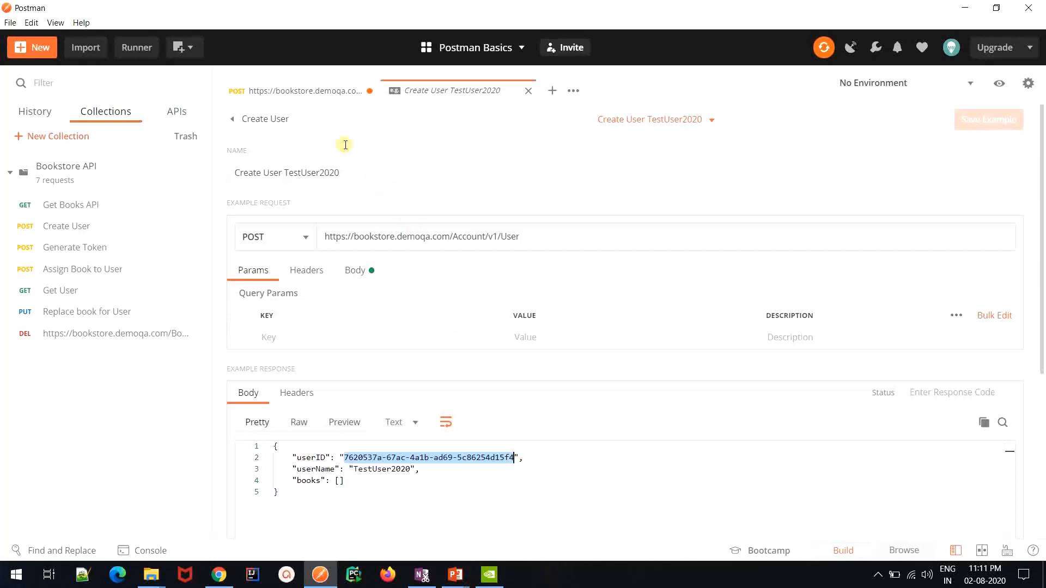
Replace the userId placeholder in the POST Books request body with the copied user ID
{"action": "left_click", "coordinate": [295, 97]}
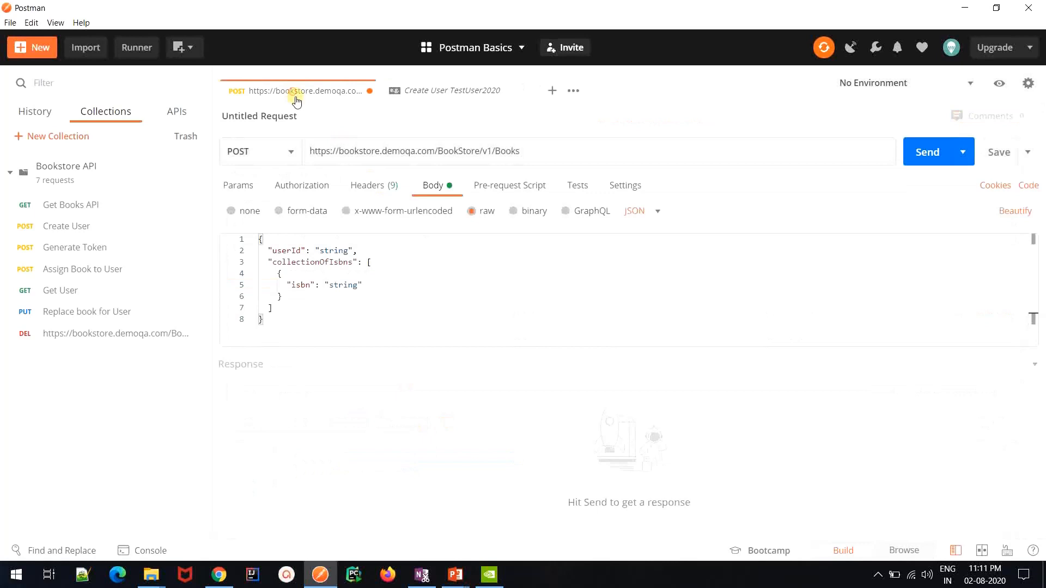
{"action": "double_click", "coordinate": [334, 250]}
{"action": "key", "text": "ctrl+v"}
{"action": "left_click", "coordinate": [335, 249]}
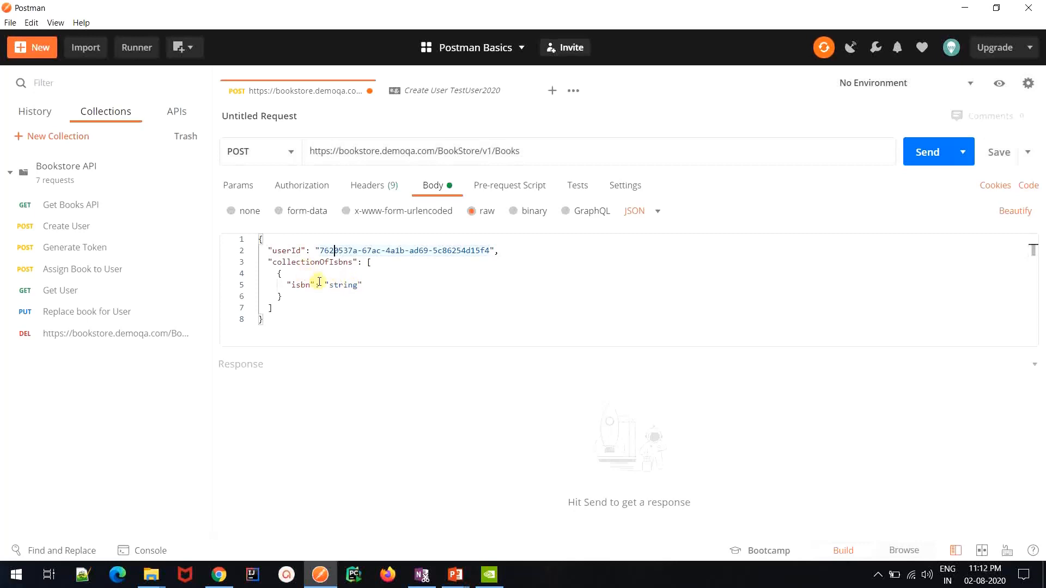
Send the Get Books API request and copy the ISBN of the Git Pocket Guide from the response
{"action": "left_click", "coordinate": [112, 205]}
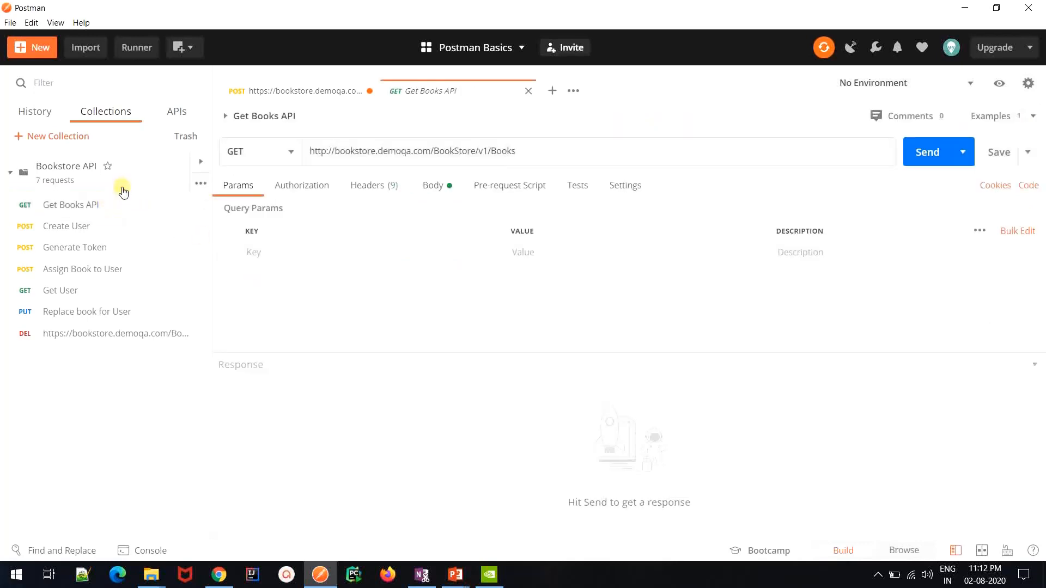
{"action": "left_click", "coordinate": [121, 184]}
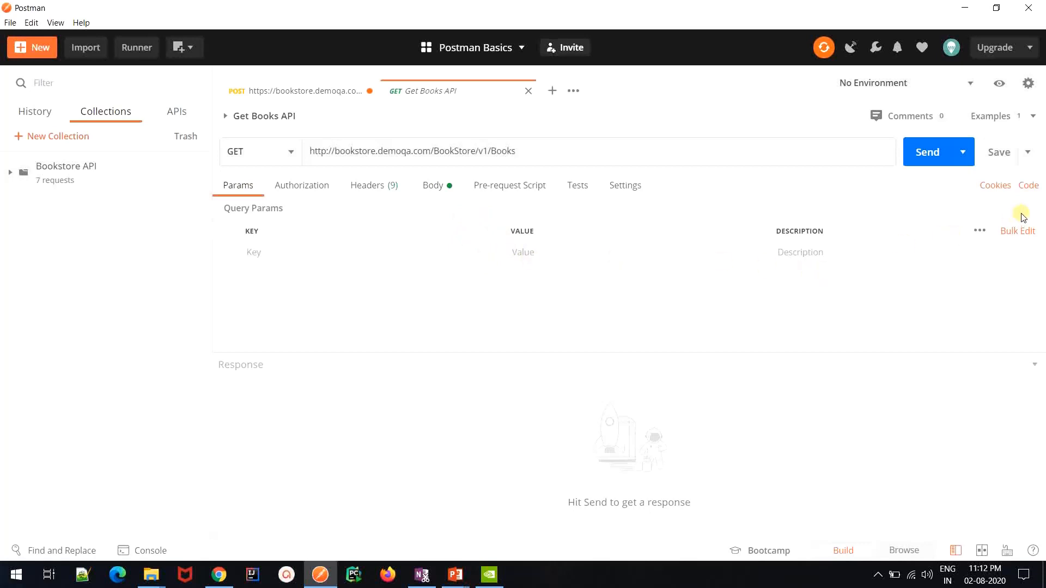
{"action": "left_click", "coordinate": [936, 154]}
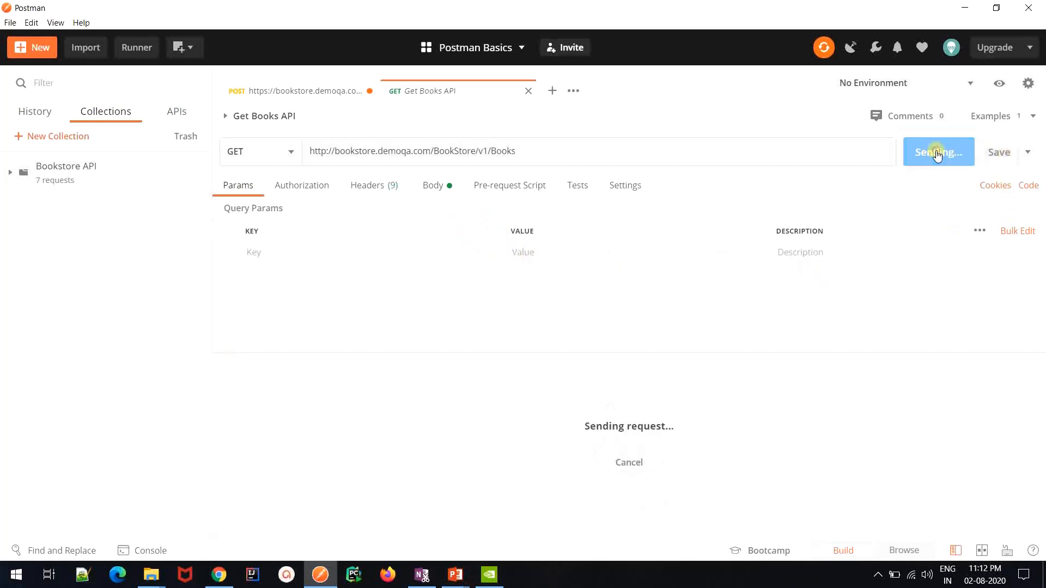
{"action": "scroll", "coordinate": [537, 454], "scroll_direction": "down", "scroll_amount": 1}
{"action": "scroll", "coordinate": [537, 454], "scroll_direction": "up", "scroll_amount": 1}
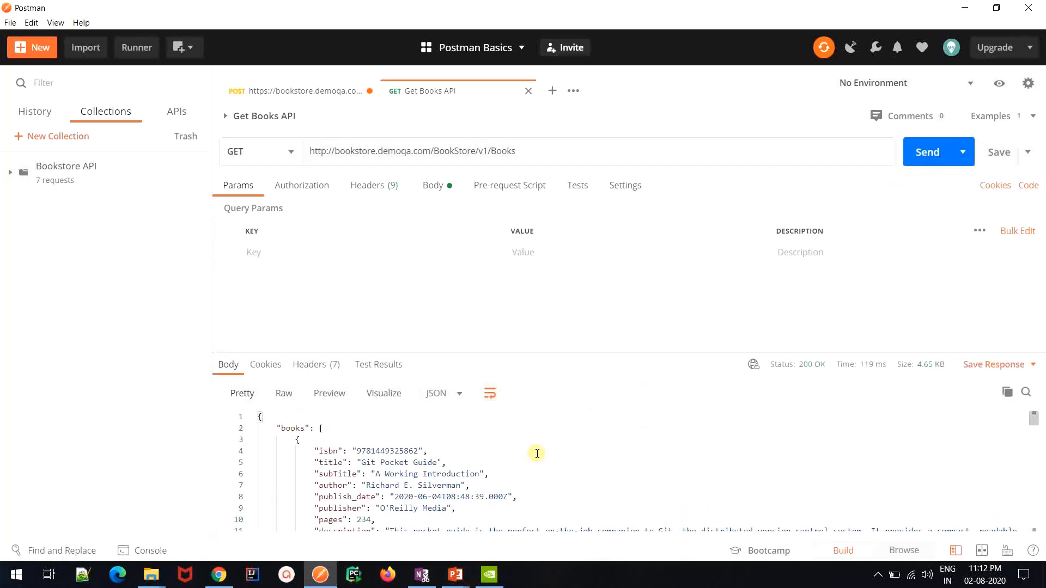
{"action": "left_click", "coordinate": [378, 450]}
{"action": "double_click", "coordinate": [378, 449]}
{"action": "key", "text": "ctrl+c"}
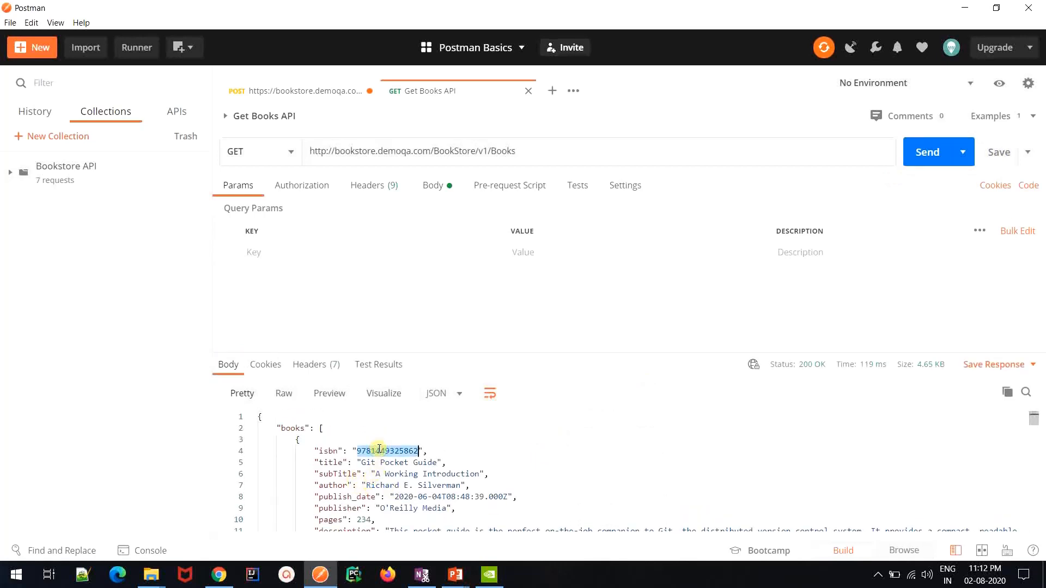
{"action": "left_click", "coordinate": [315, 92]}
{"action": "double_click", "coordinate": [344, 285]}
{"action": "key", "text": "ctrl+v"}
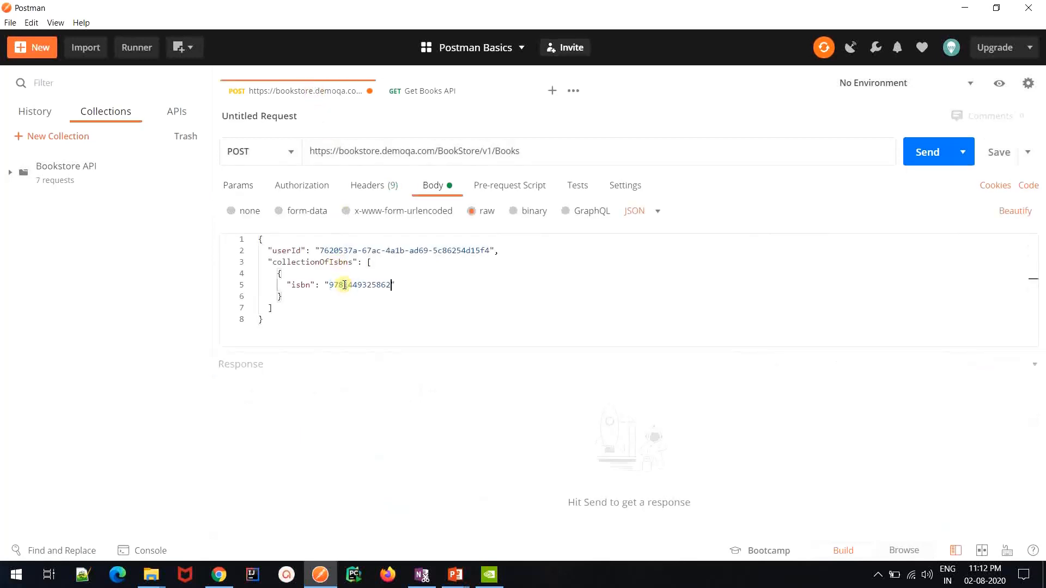
{"action": "left_click", "coordinate": [929, 166]}
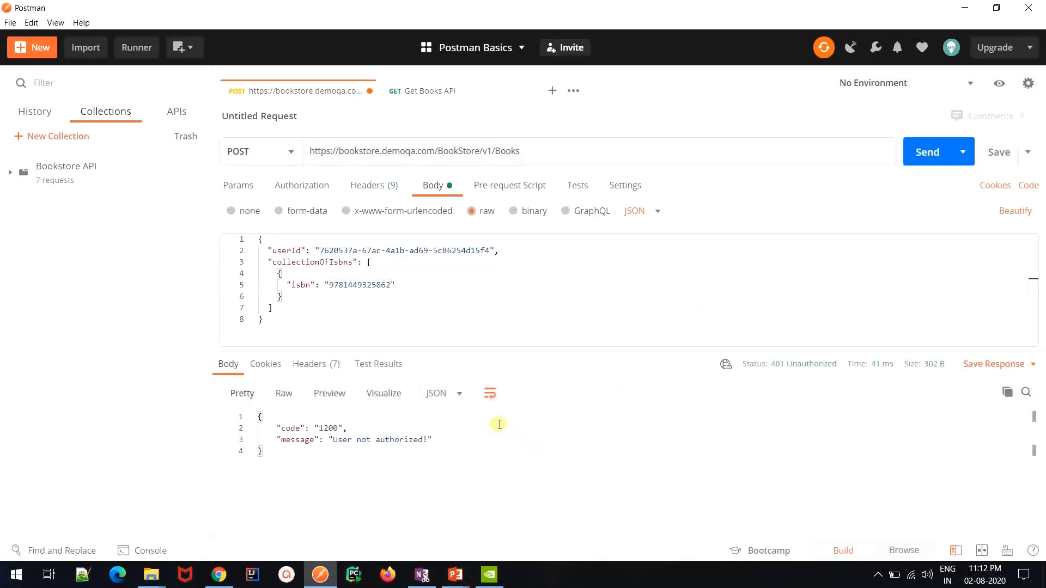
Set the authorization type of the POST Books request to Basic Auth
{"action": "mouse_move", "coordinate": [776, 366]}
{"action": "left_click", "coordinate": [297, 190]}
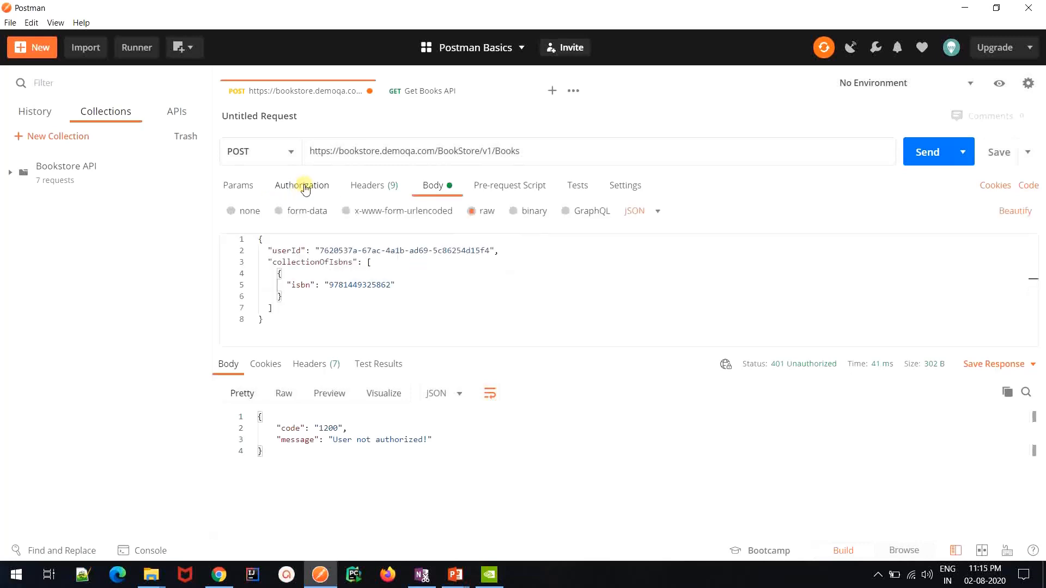
{"action": "left_click", "coordinate": [303, 187]}
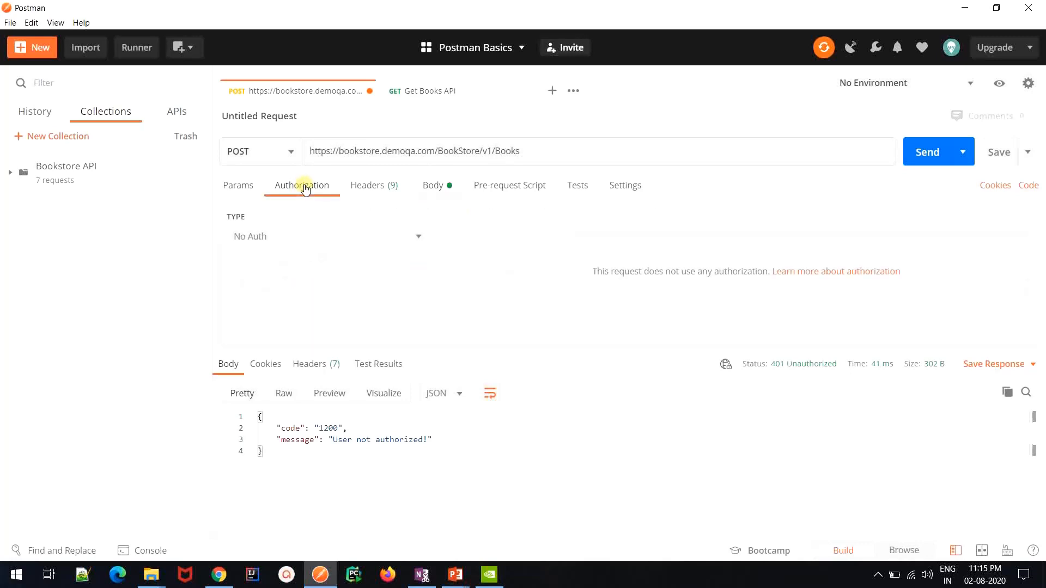
{"action": "left_click", "coordinate": [267, 250]}
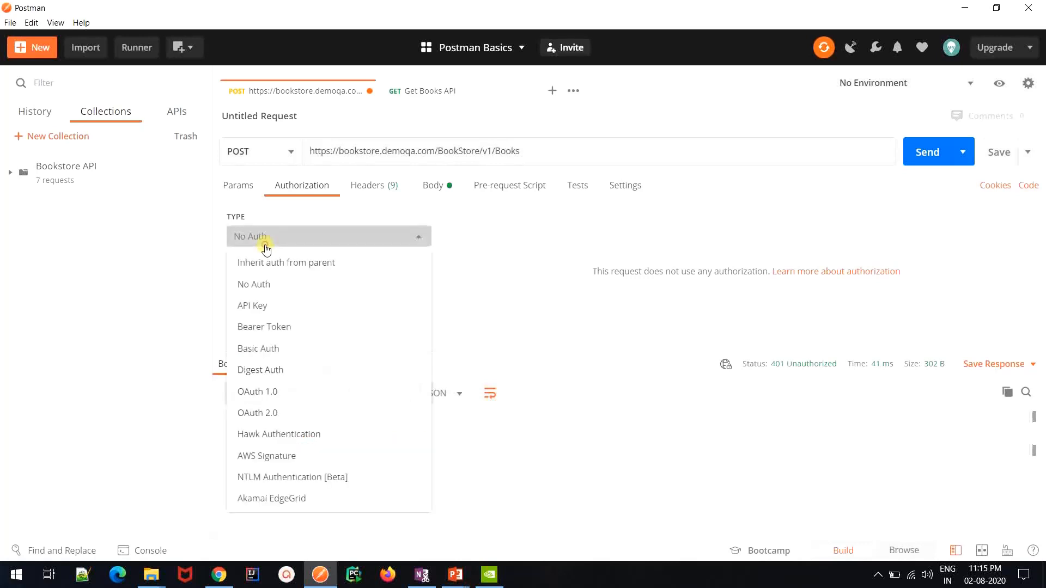
{"action": "left_click", "coordinate": [271, 351]}
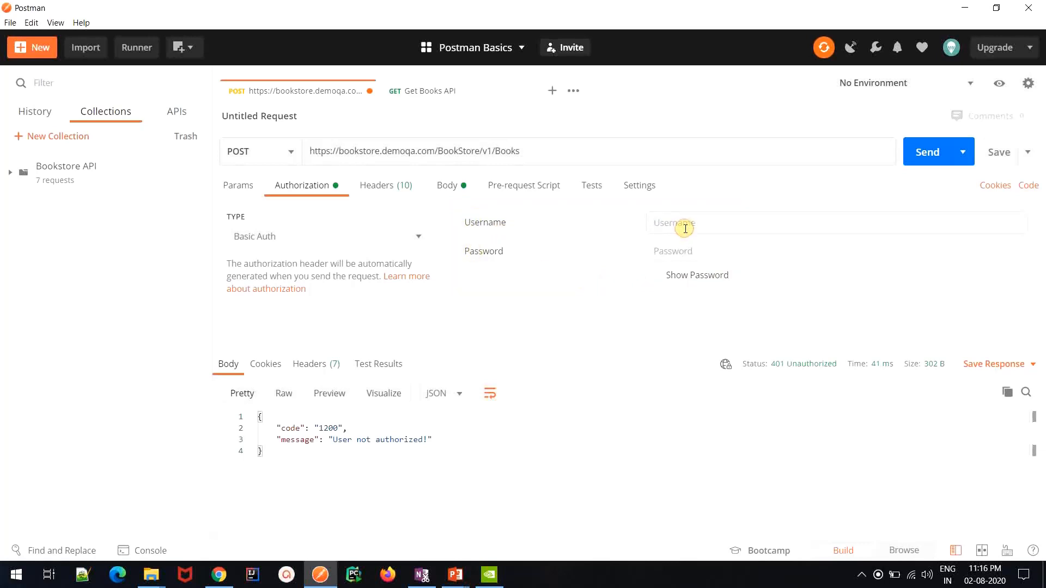
Enter the test account's username and password for Basic Auth with the password shown, and send the POST Books request
{"action": "type", "text": "TestUser2020"}
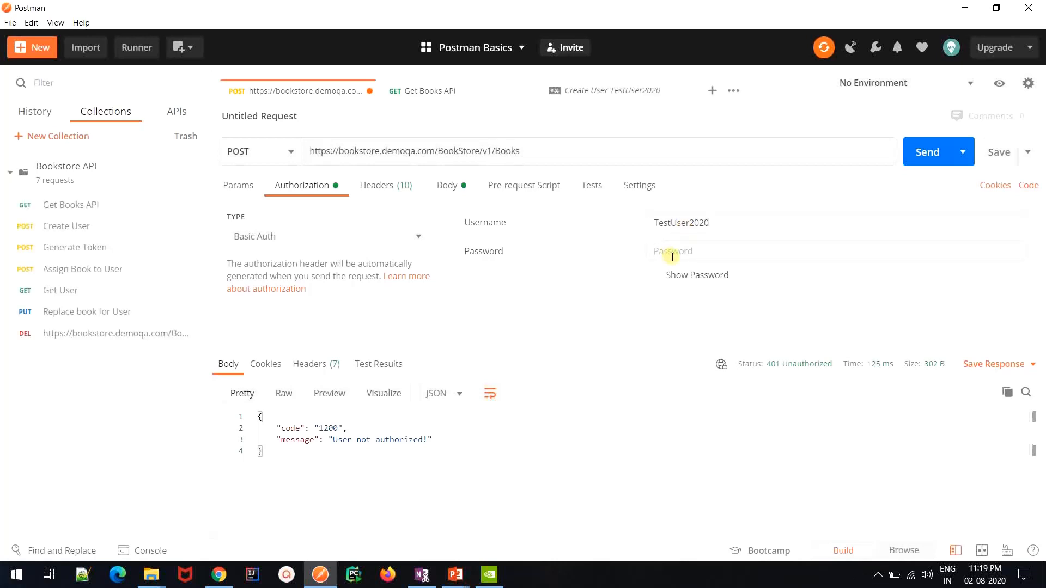
{"action": "type", "text": "••••"}
{"action": "left_click", "coordinate": [653, 277]}
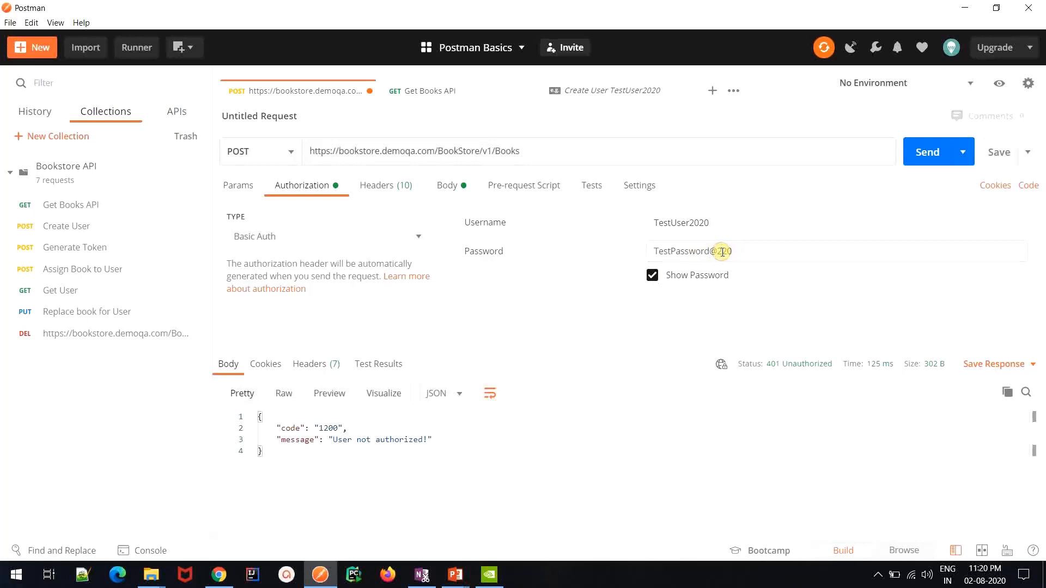
{"action": "type", "text": "0"}
{"action": "left_click", "coordinate": [928, 158]}
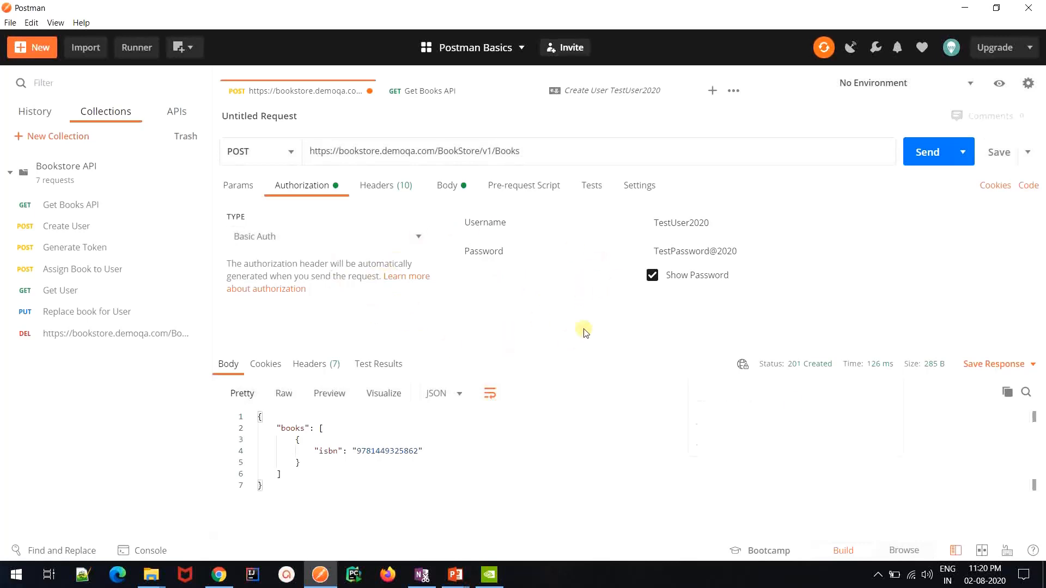
Examine the generated Authorization header of the POST Books request and compare it with the Basic Auth username and password
{"action": "mouse_move", "coordinate": [801, 388]}
{"action": "left_click", "coordinate": [396, 188]}
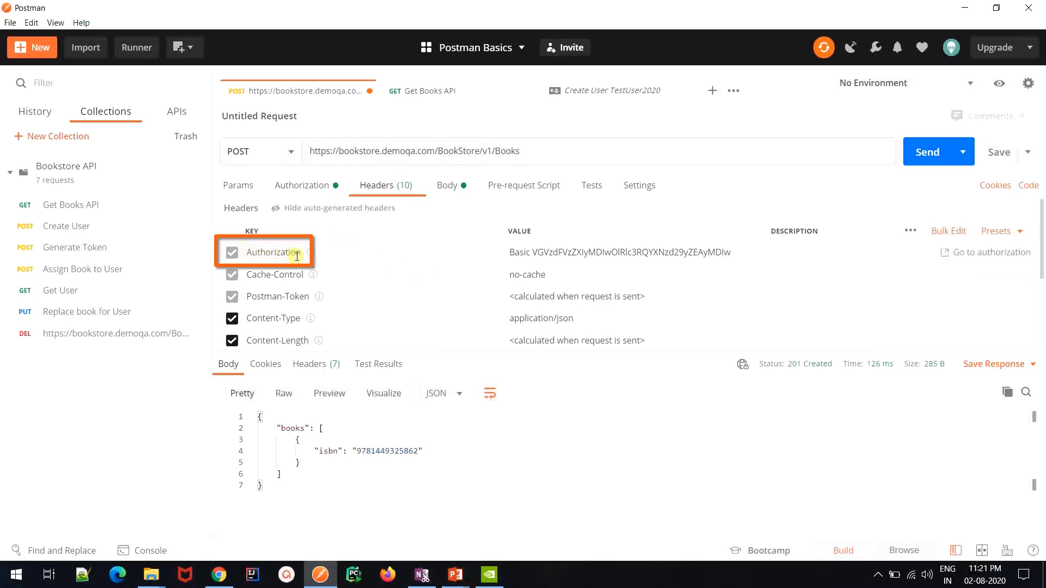
{"action": "left_click_drag", "start_coordinate": [510, 254], "coordinate": [738, 252]}
{"action": "double_click", "coordinate": [712, 254]}
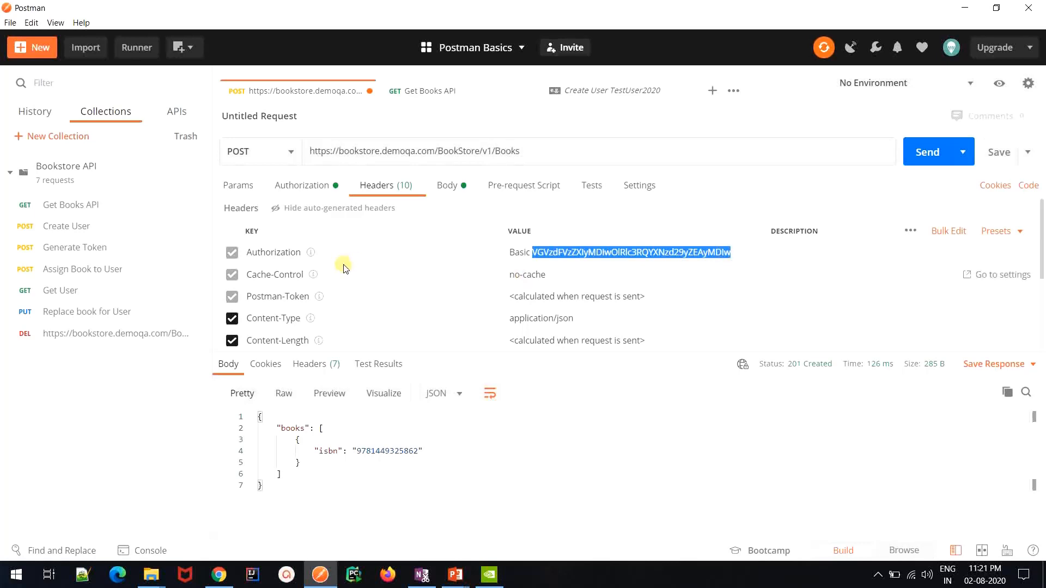
{"action": "left_click", "coordinate": [326, 187]}
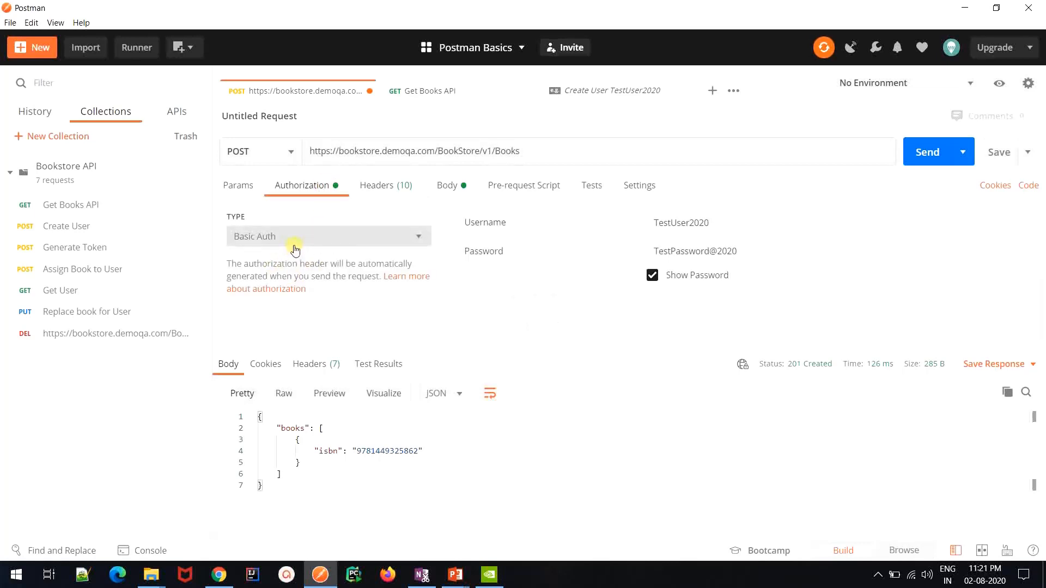
{"action": "left_click", "coordinate": [398, 190]}
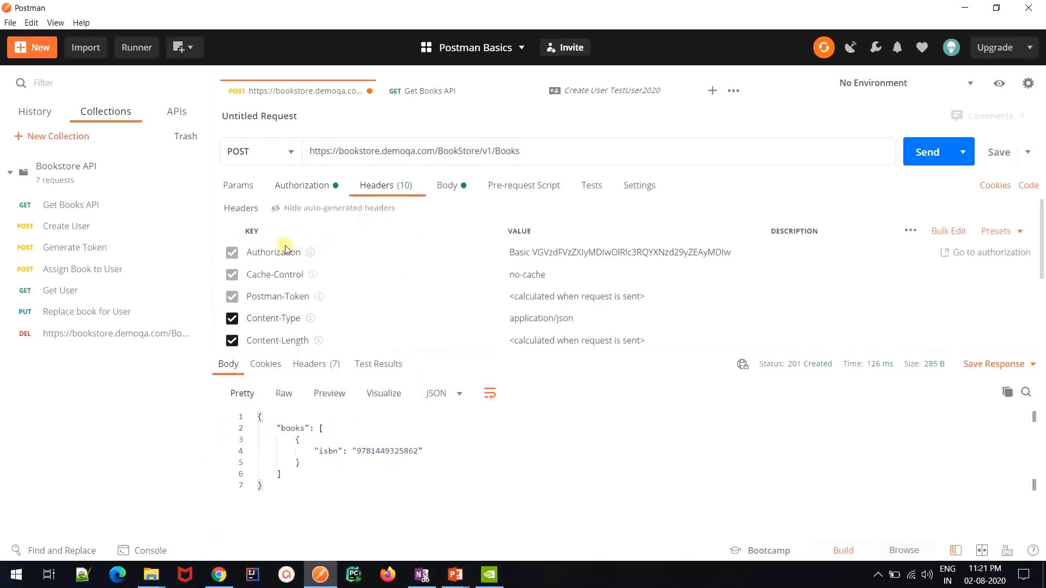
{"action": "double_click", "coordinate": [532, 253]}
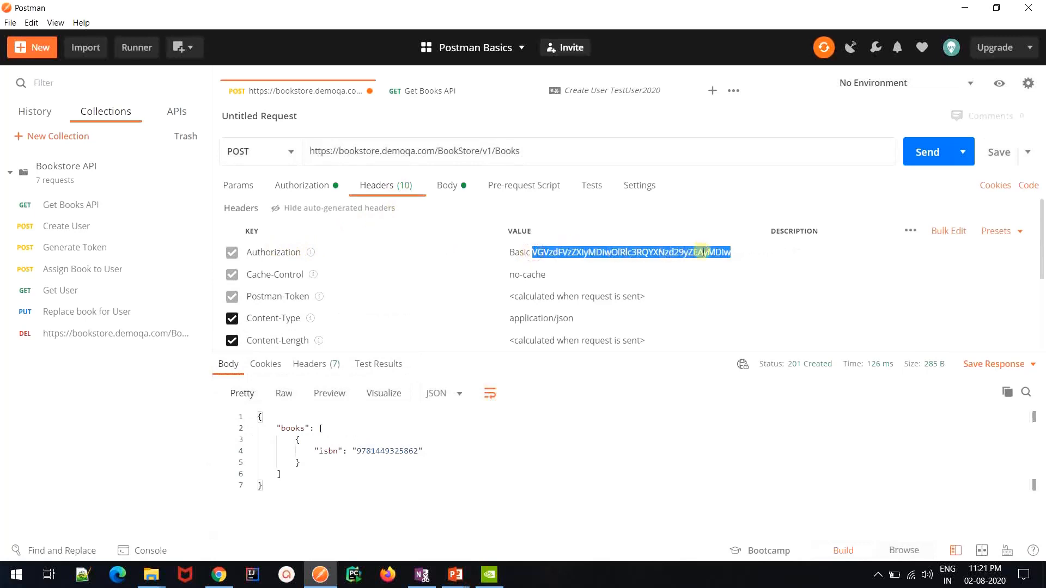
{"action": "double_click", "coordinate": [521, 252]}
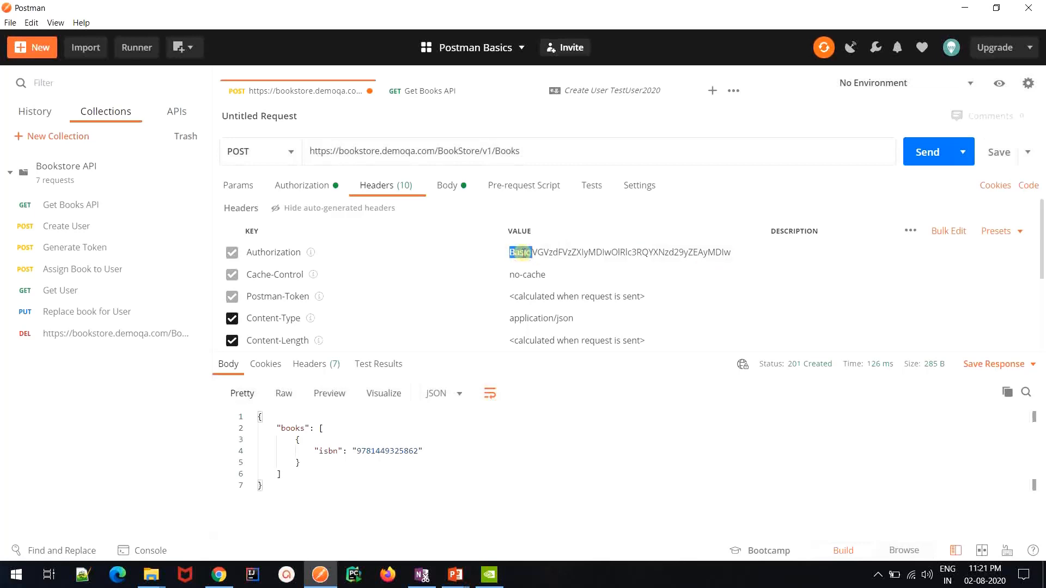
{"action": "left_click", "coordinate": [320, 188]}
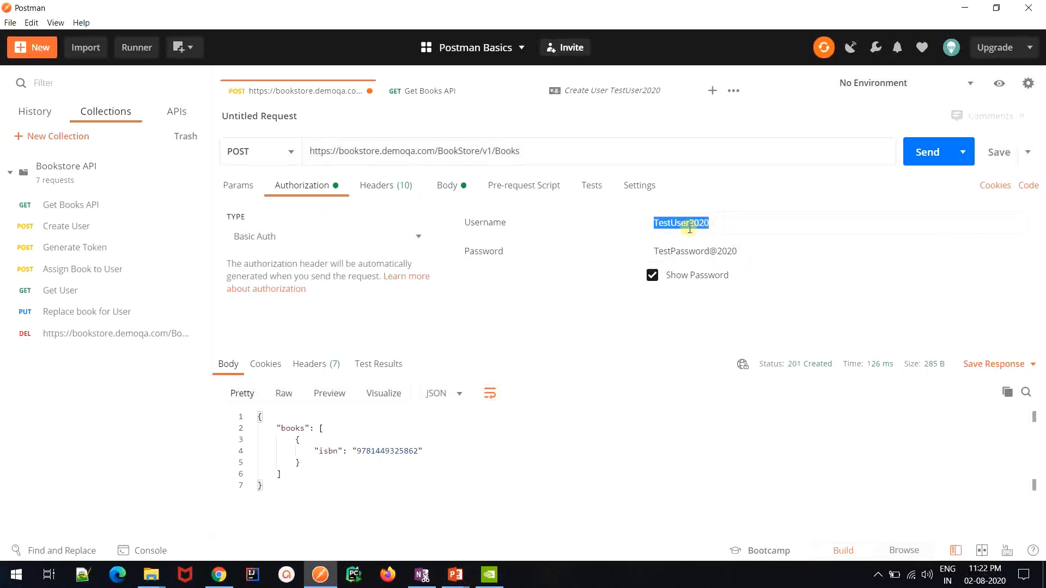
{"action": "left_click_drag", "start_coordinate": [754, 251], "coordinate": [651, 254]}
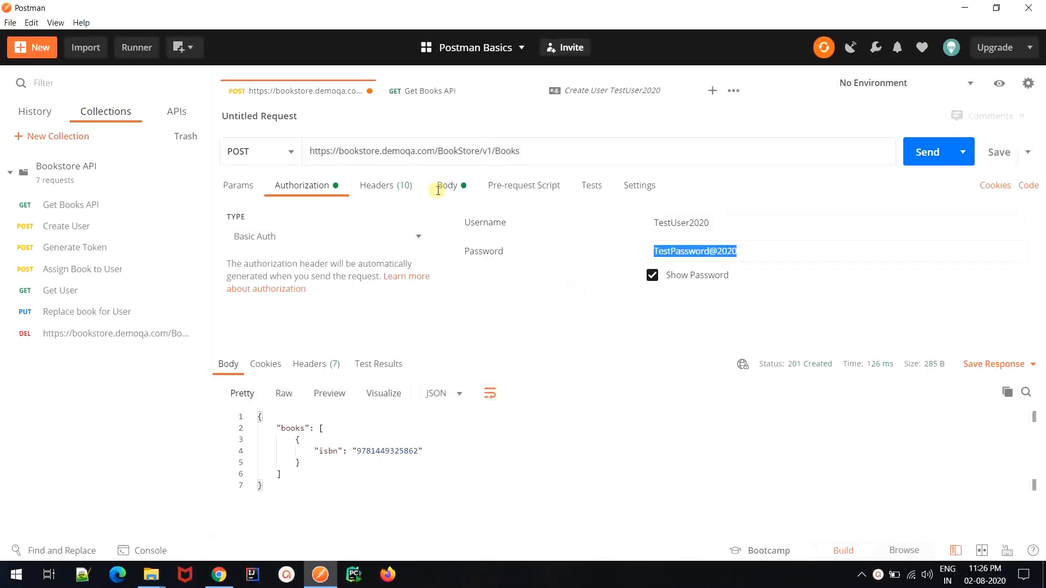
Copy the encoded string after "Basic" in the Authorization header and paste it into the Base64 decoder at base64decode.org in the browser
{"action": "left_click", "coordinate": [405, 187]}
{"action": "double_click", "coordinate": [518, 251]}
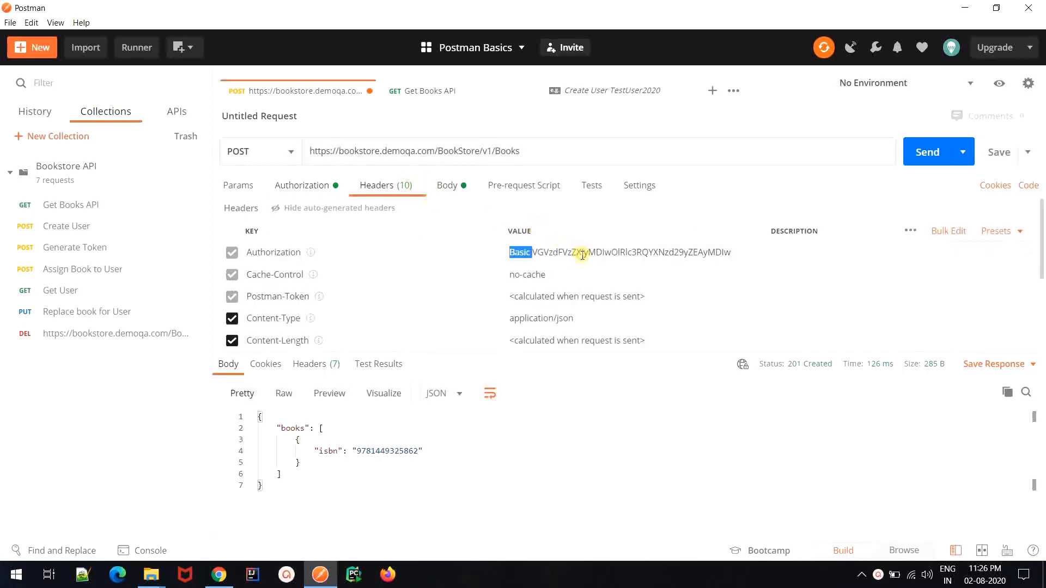
{"action": "double_click", "coordinate": [577, 252]}
{"action": "key", "text": "ctrl+c"}
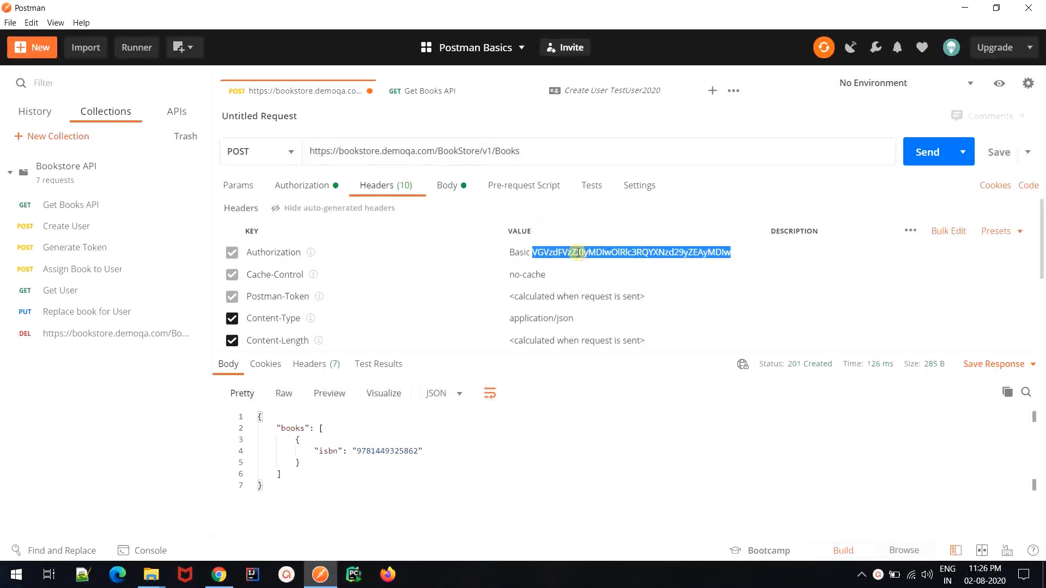
{"action": "key", "text": "alt+Tab"}
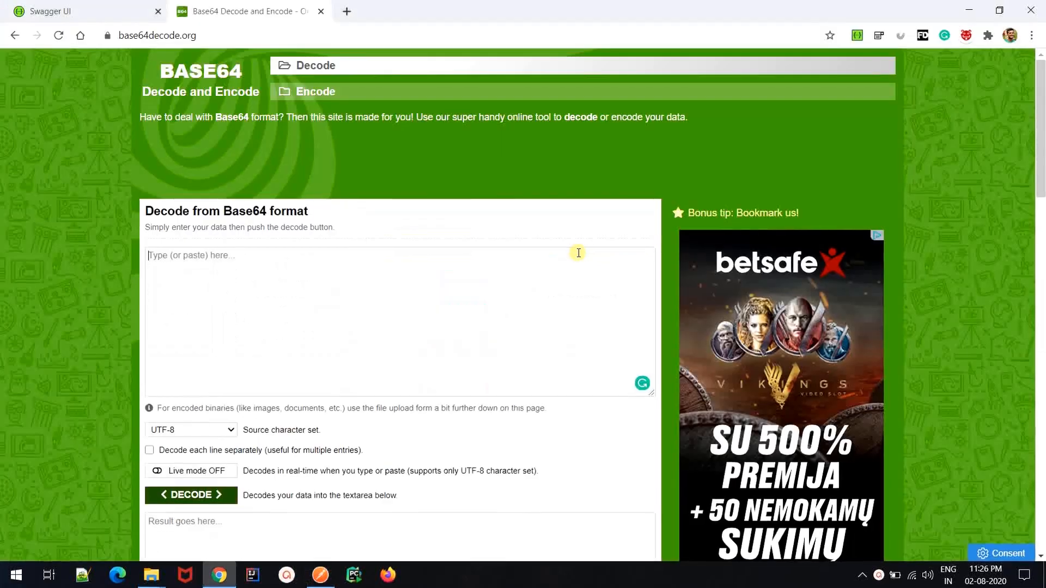
{"action": "left_click", "coordinate": [376, 282]}
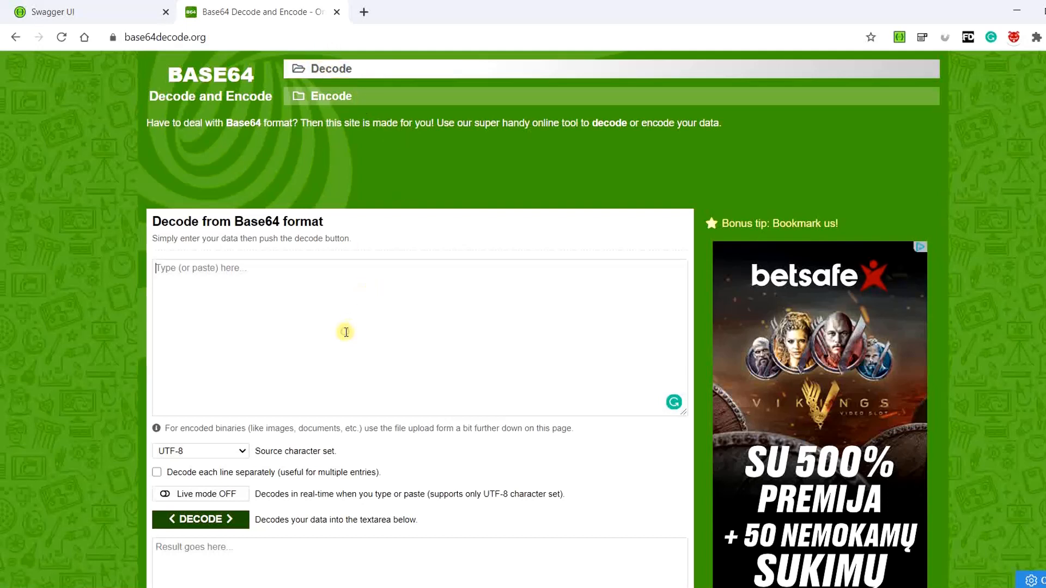
{"action": "key", "text": "ctrl+v"}
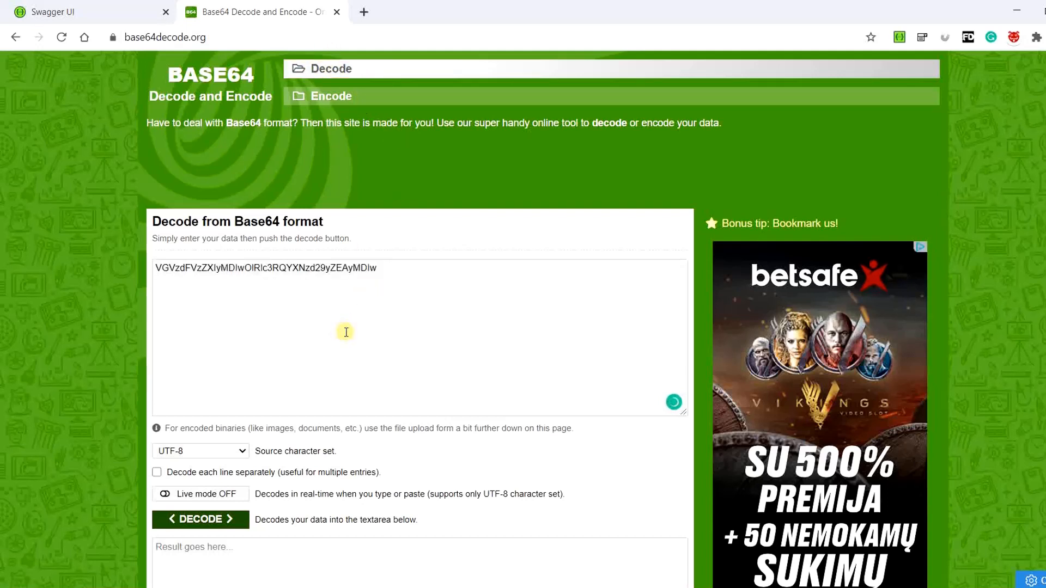
Decode the pasted Base64 string and examine the username and password parts of the decoded text
{"action": "scroll", "coordinate": [346, 331], "scroll_direction": "down", "scroll_amount": 1}
{"action": "scroll", "coordinate": [346, 332], "scroll_direction": "down", "scroll_amount": 1}
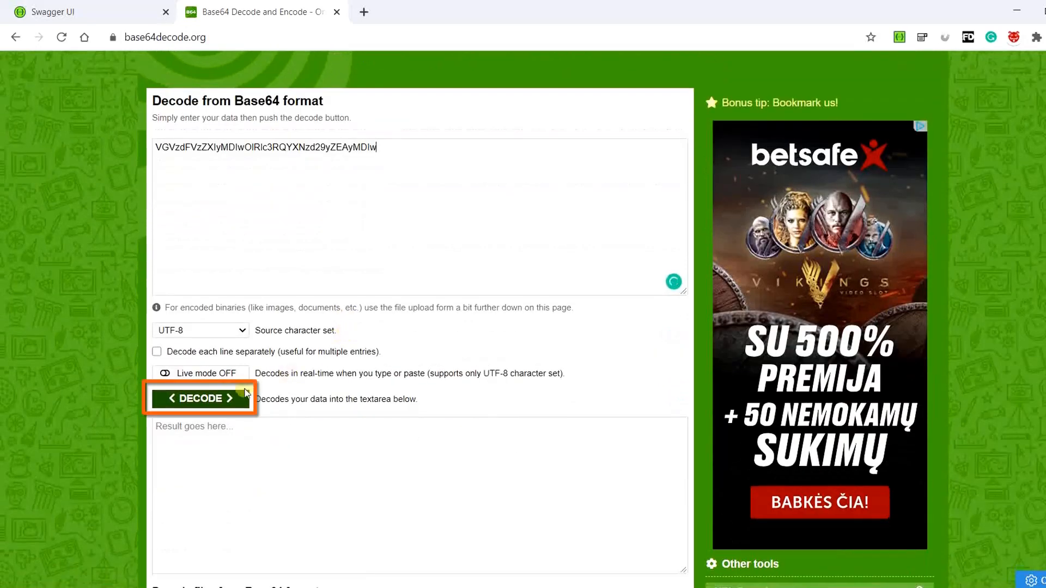
{"action": "left_click", "coordinate": [229, 399]}
{"action": "left_click_drag", "start_coordinate": [327, 495], "coordinate": [148, 479]}
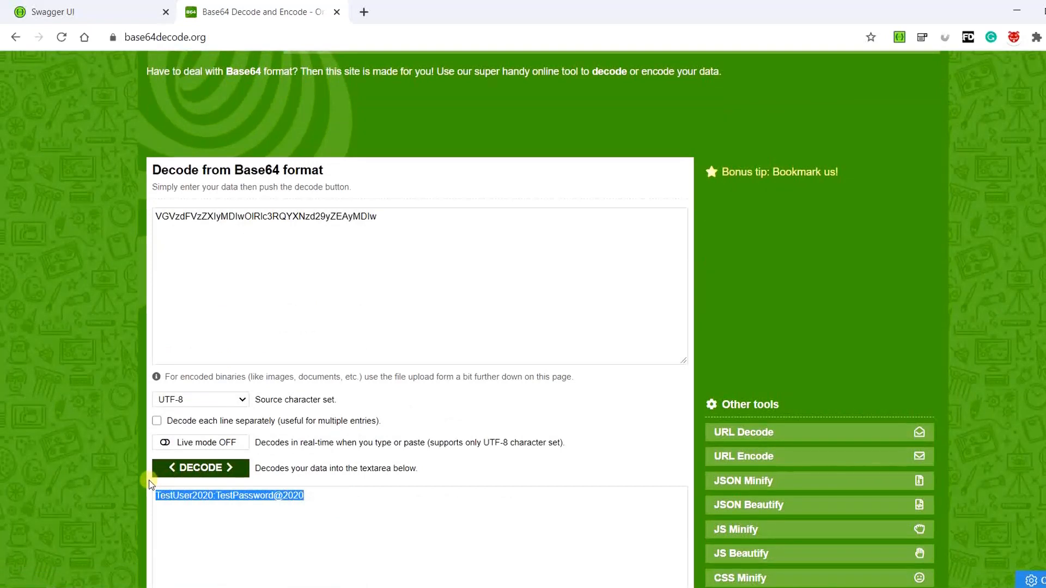
{"action": "left_click", "coordinate": [306, 495]}
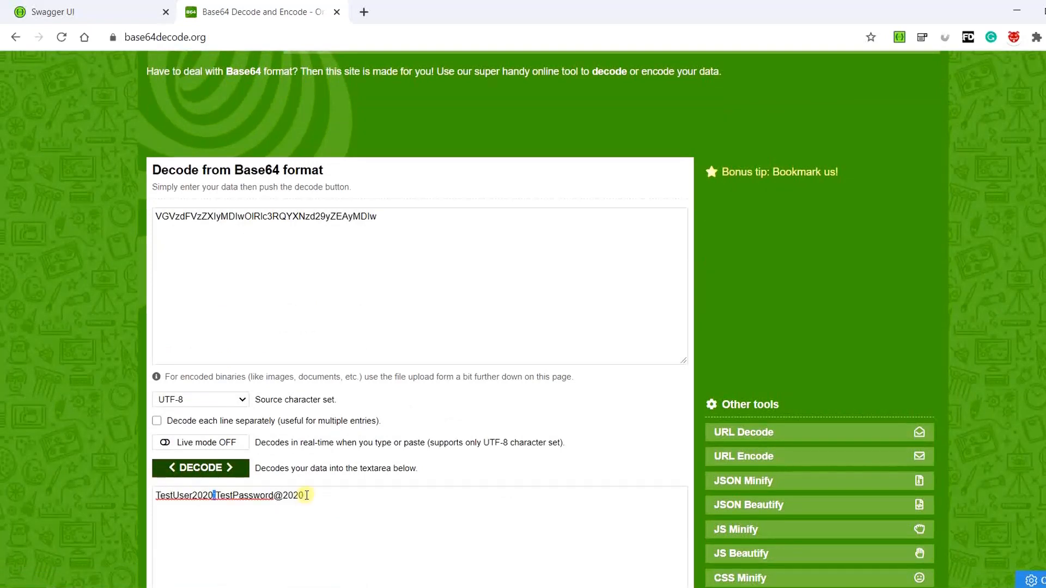
{"action": "double_click", "coordinate": [204, 495]}
{"action": "left_click", "coordinate": [217, 495]}
{"action": "left_click_drag", "start_coordinate": [312, 495], "coordinate": [216, 496]}
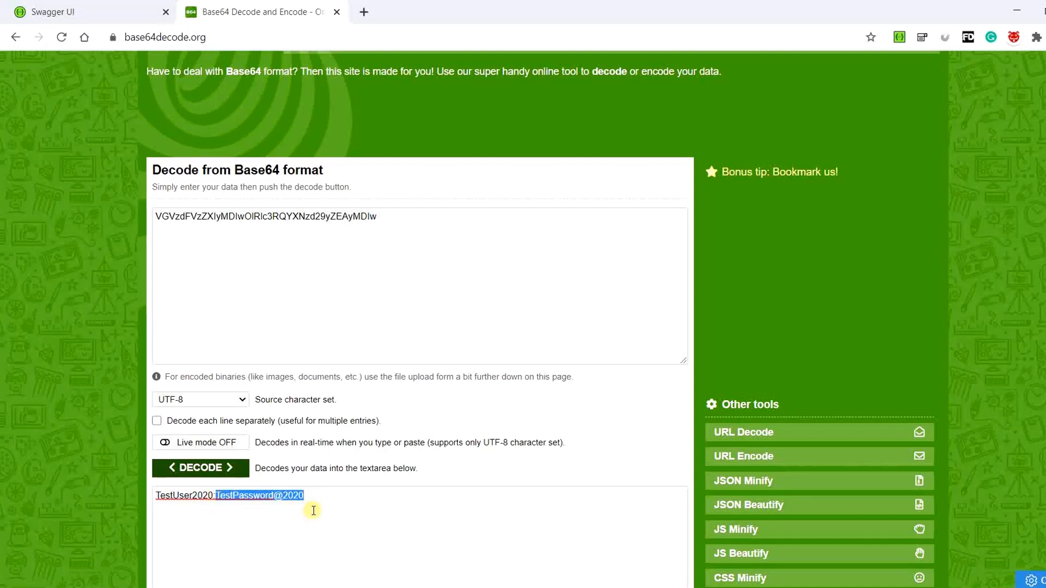
Return to Postman and review the Authorization header value of the POST Books request
{"action": "key", "text": "alt+Tab"}
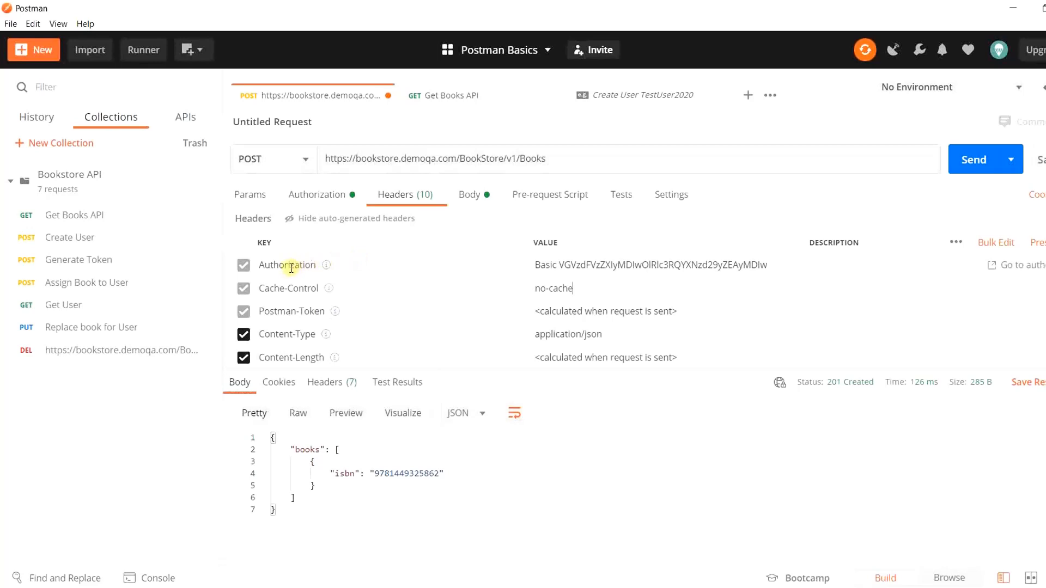
{"action": "left_click_drag", "start_coordinate": [541, 264], "coordinate": [543, 266]}
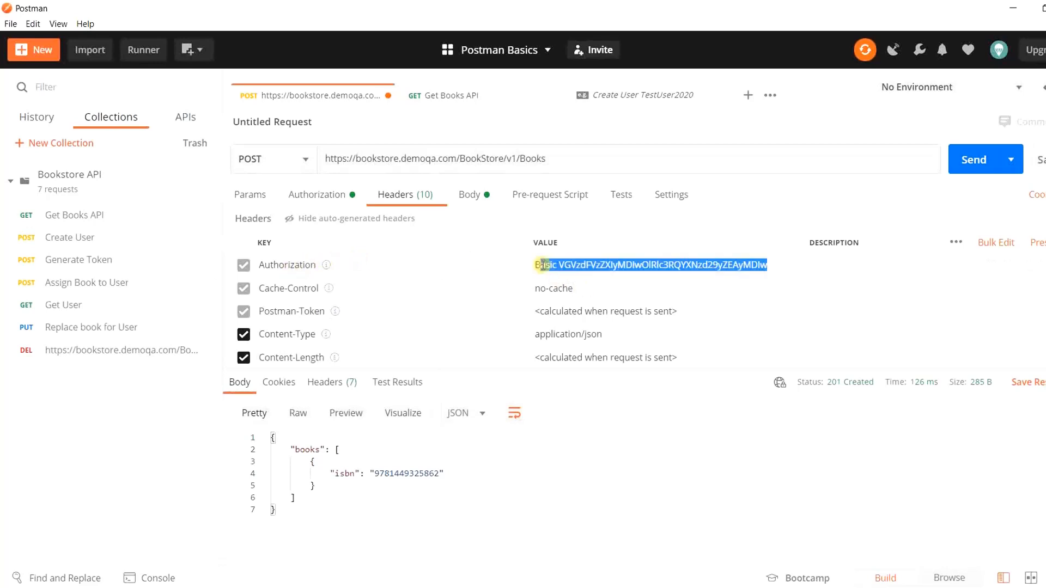
{"action": "left_click", "coordinate": [635, 264]}
{"action": "triple_click", "coordinate": [639, 265]}
{"action": "left_click", "coordinate": [639, 265]}
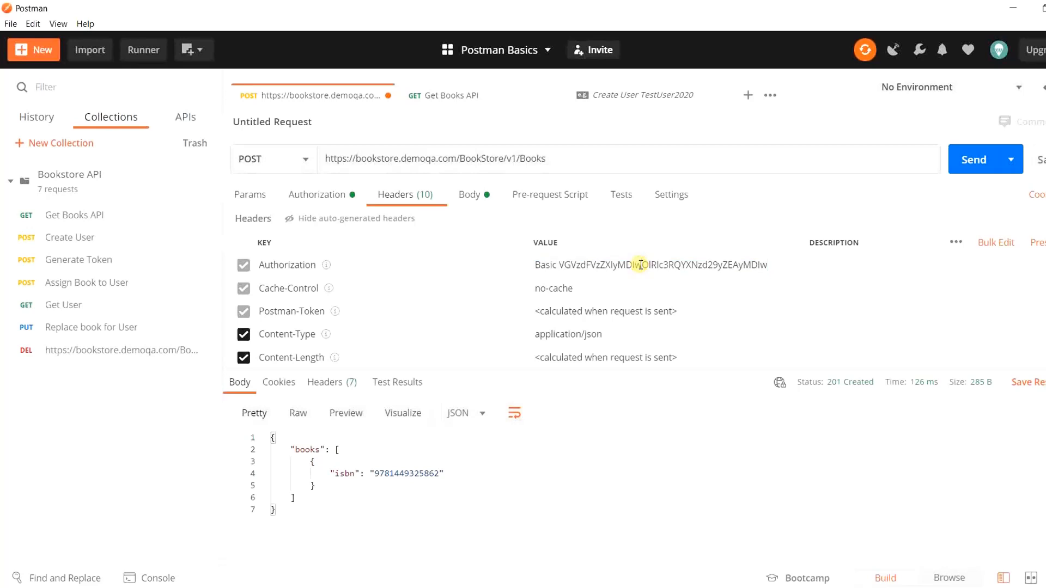